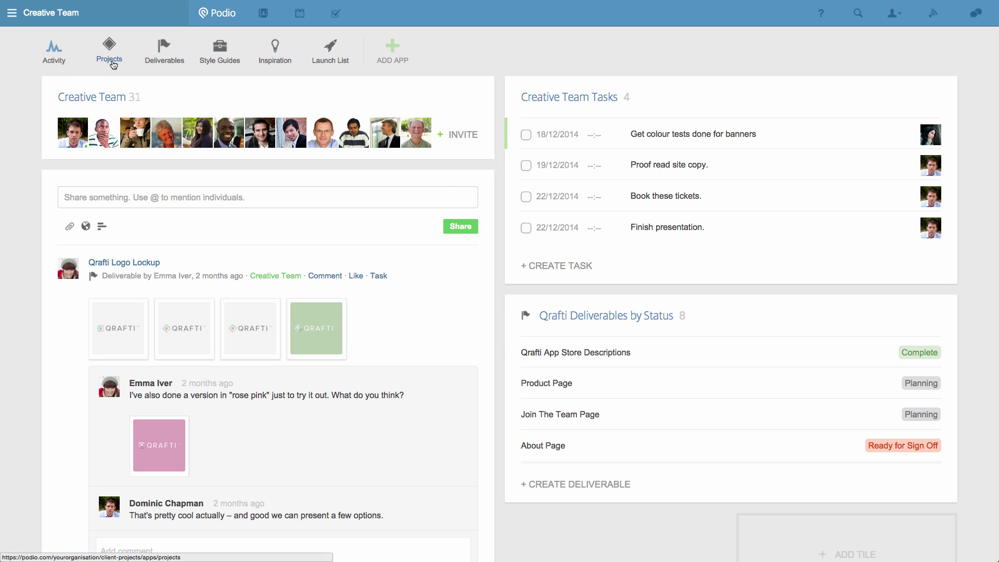
# - Create an invite-only workspace named Project Management
pyautogui.moveTo(113, 63)
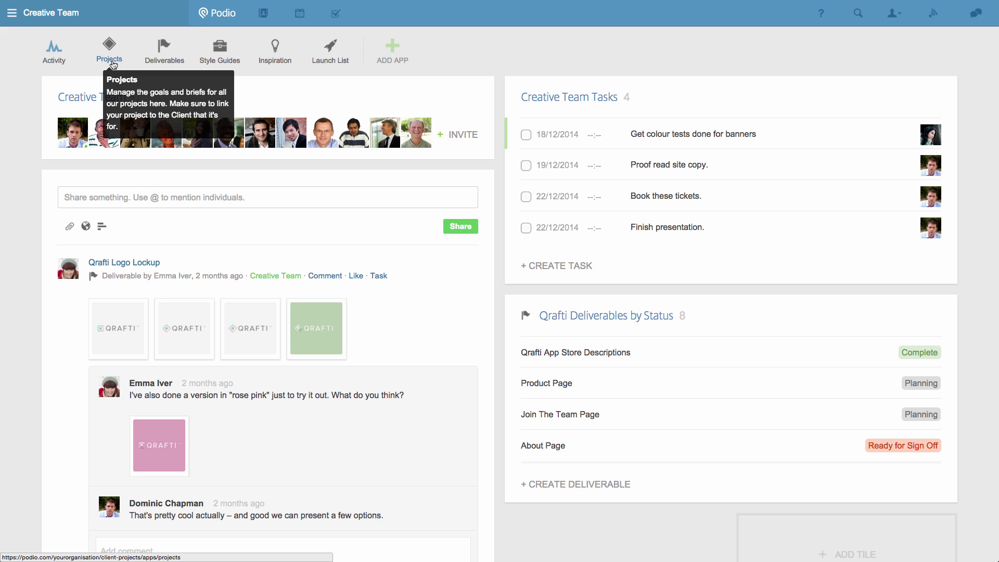
pyautogui.click(106, 11)
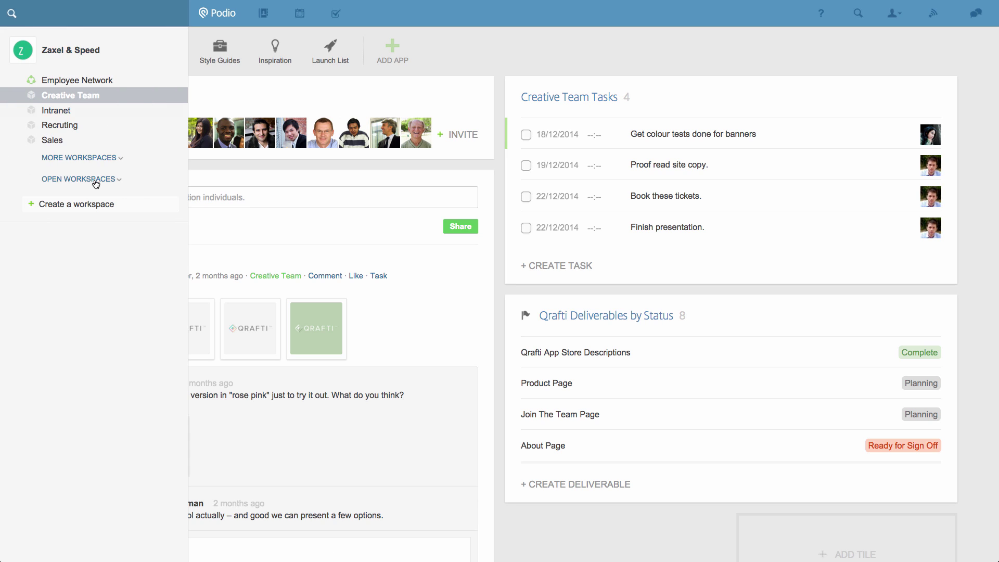
pyautogui.click(95, 205)
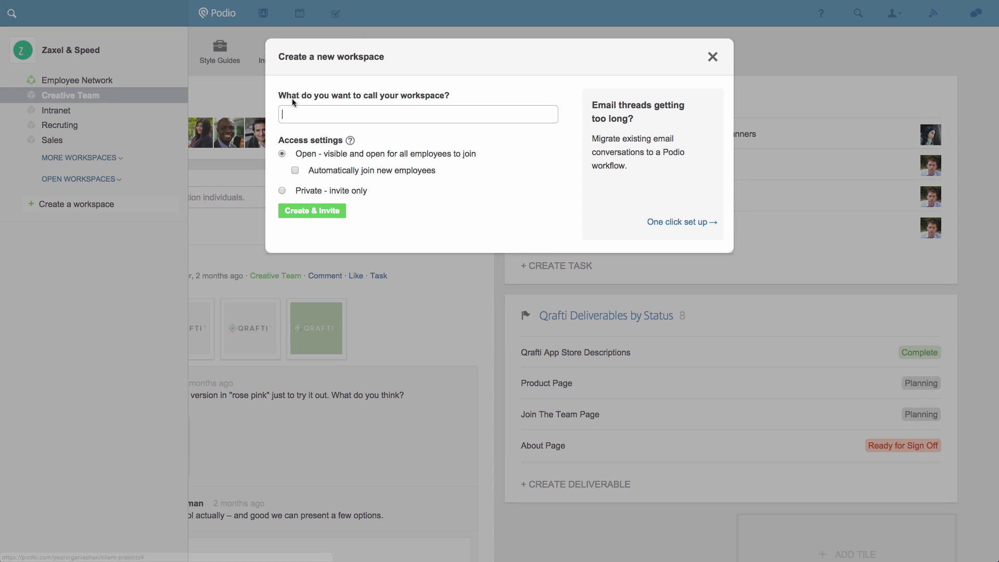
pyautogui.write('Project Management')
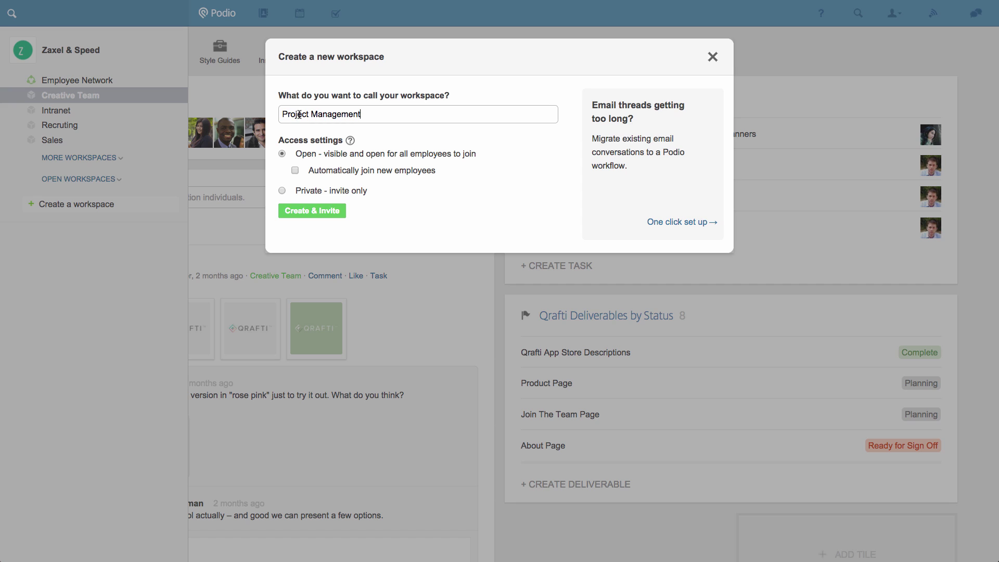
pyautogui.click(351, 198)
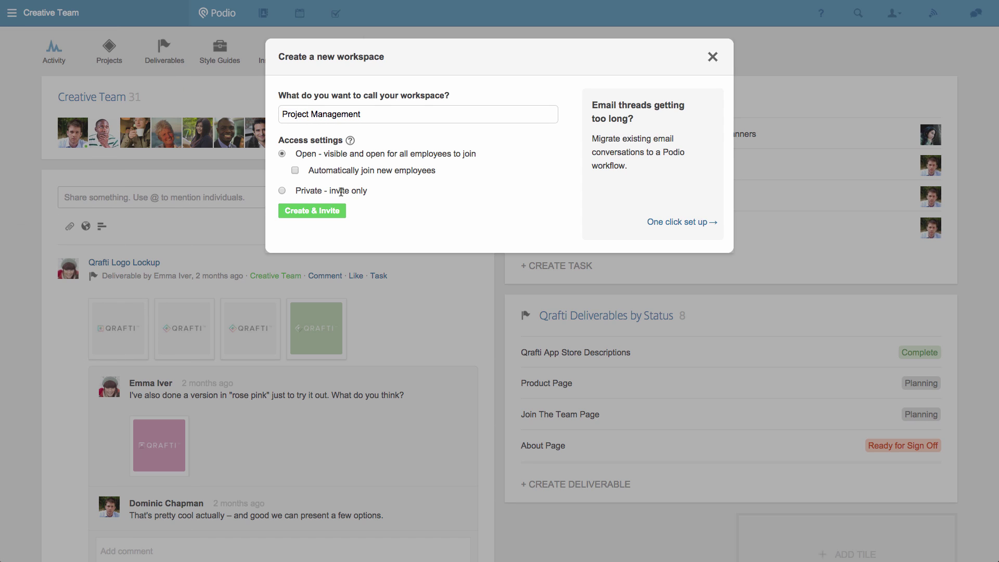
pyautogui.click(281, 190)
pyautogui.click(299, 195)
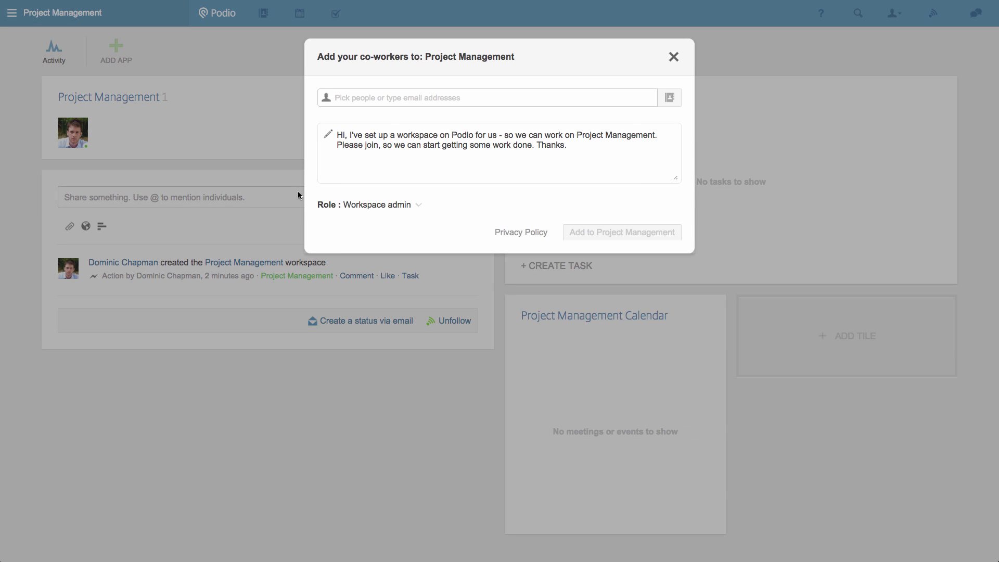
# - Invite three co-workers with the note 'Hey guys, let's use this workspace for our client projects.'
pyautogui.click(377, 101)
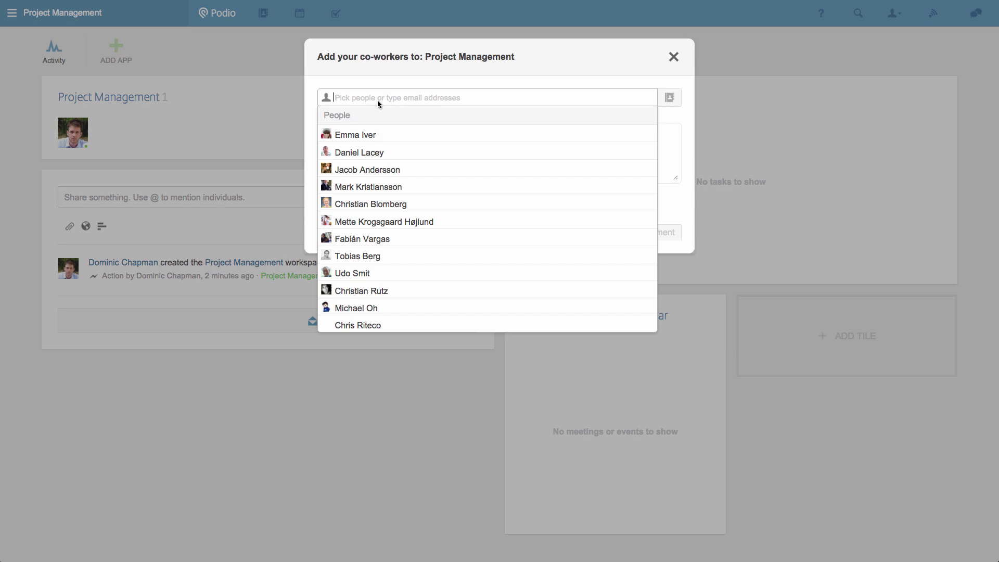
pyautogui.click(383, 137)
pyautogui.click(384, 137)
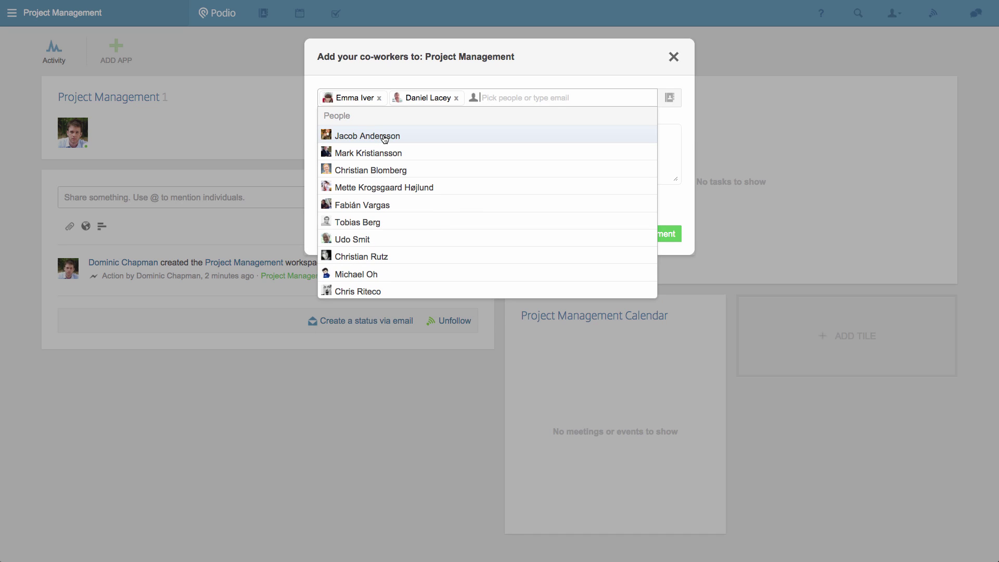
pyautogui.click(384, 138)
pyautogui.click(428, 69)
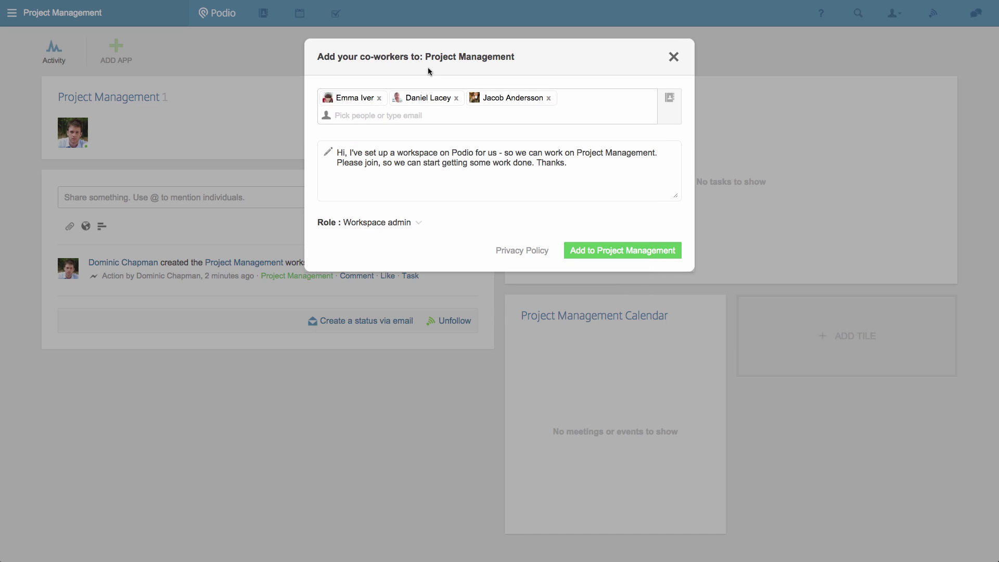
pyautogui.tripleClick(453, 162)
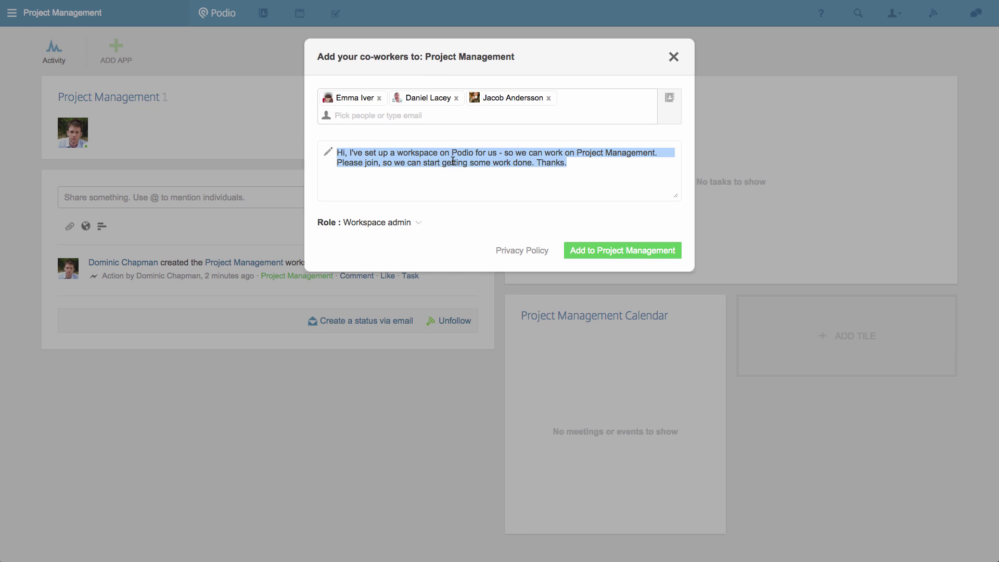
pyautogui.write("Hey guys, let's us")
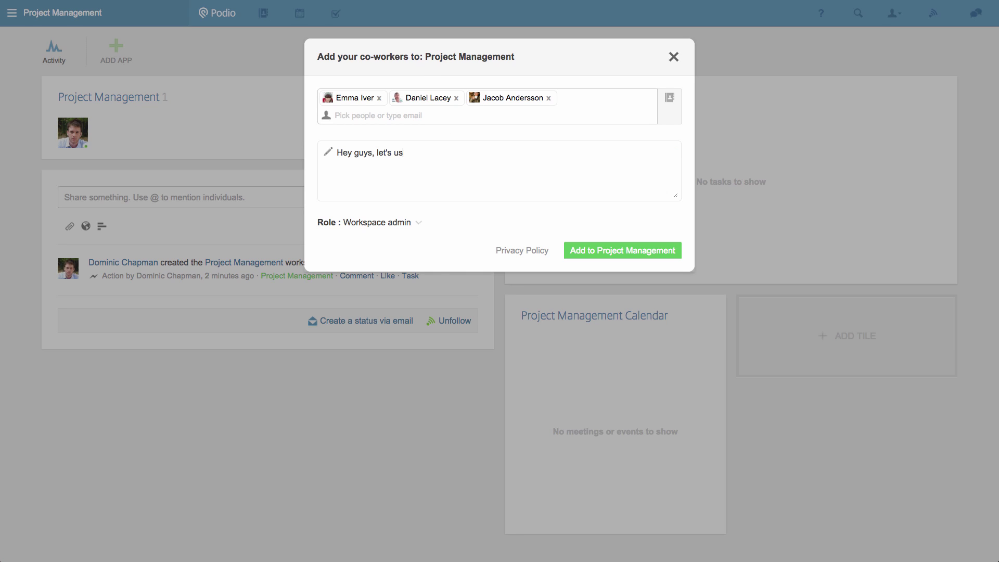
pyautogui.write('e this workspace for our client projects.')
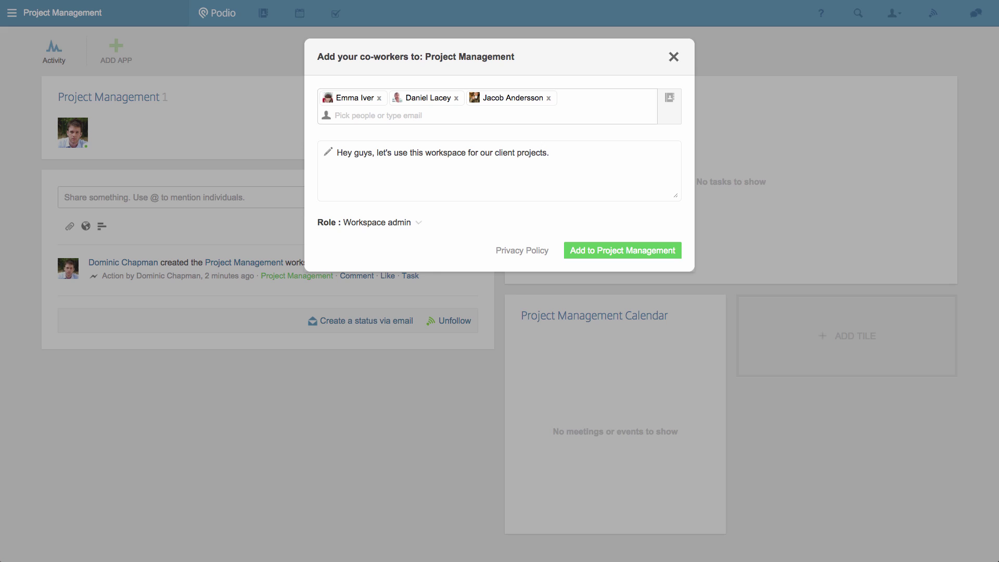
pyautogui.click(585, 250)
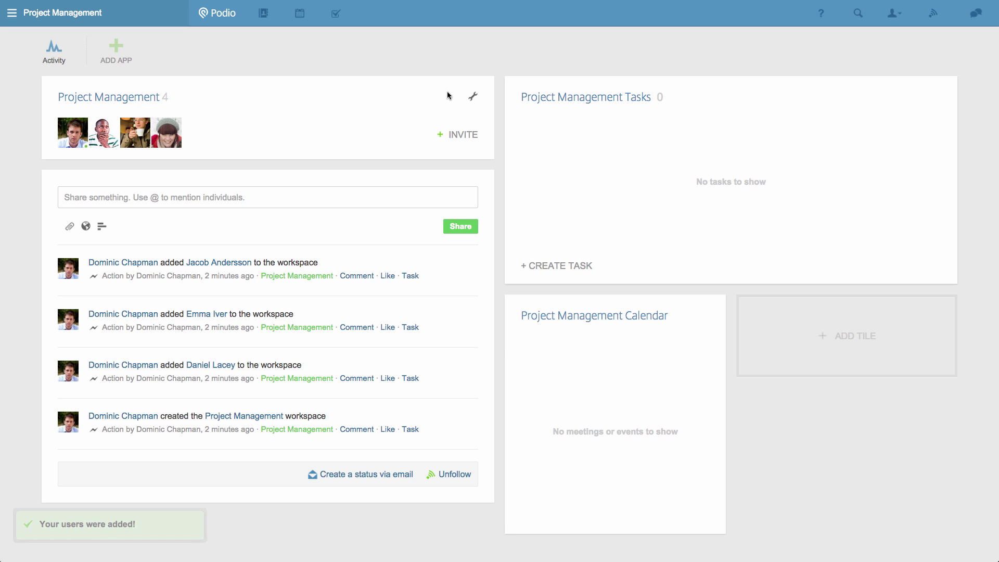
# - Install the App Market's Project Management pack into the Project Management workspace
pyautogui.click(130, 60)
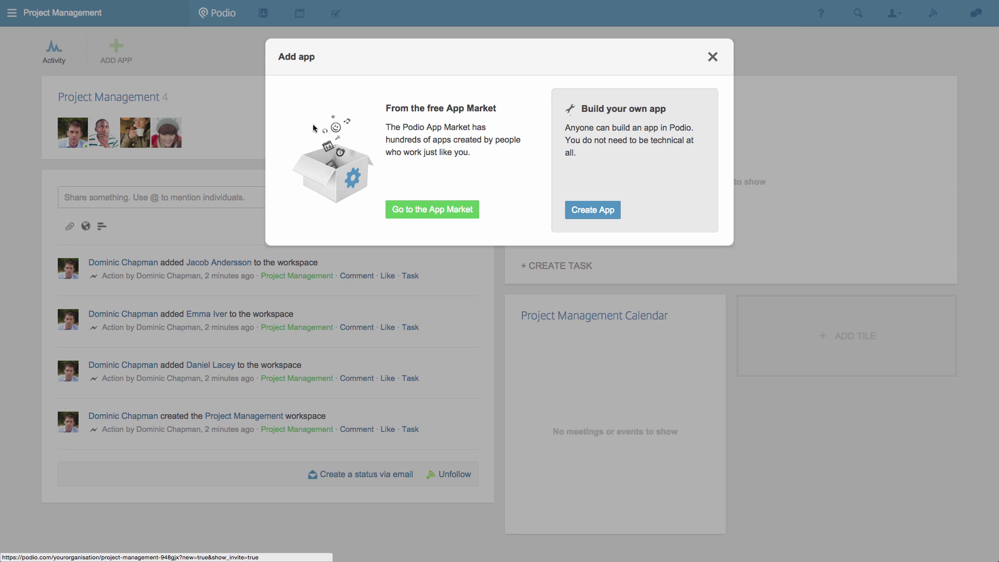
pyautogui.click(428, 214)
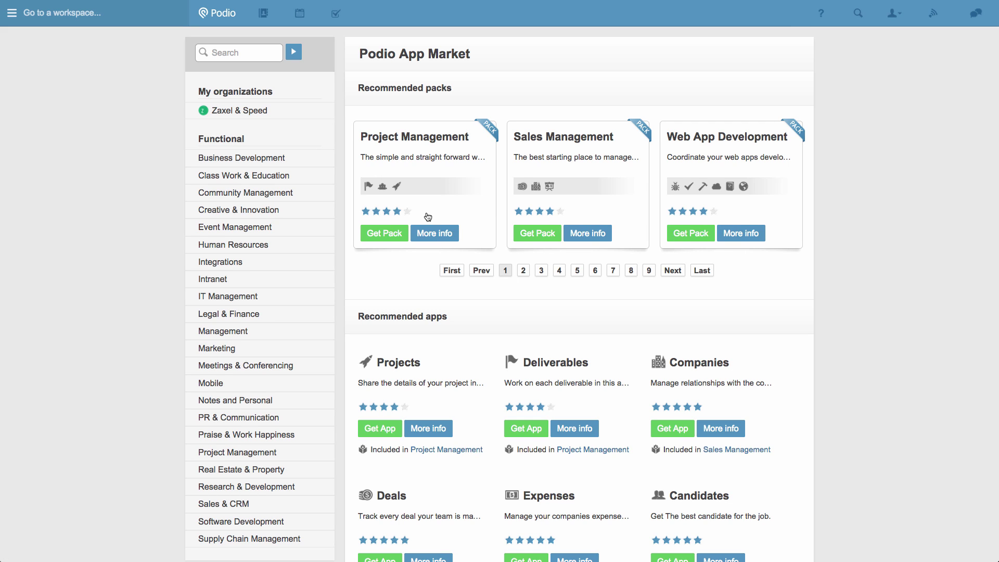
pyautogui.click(394, 232)
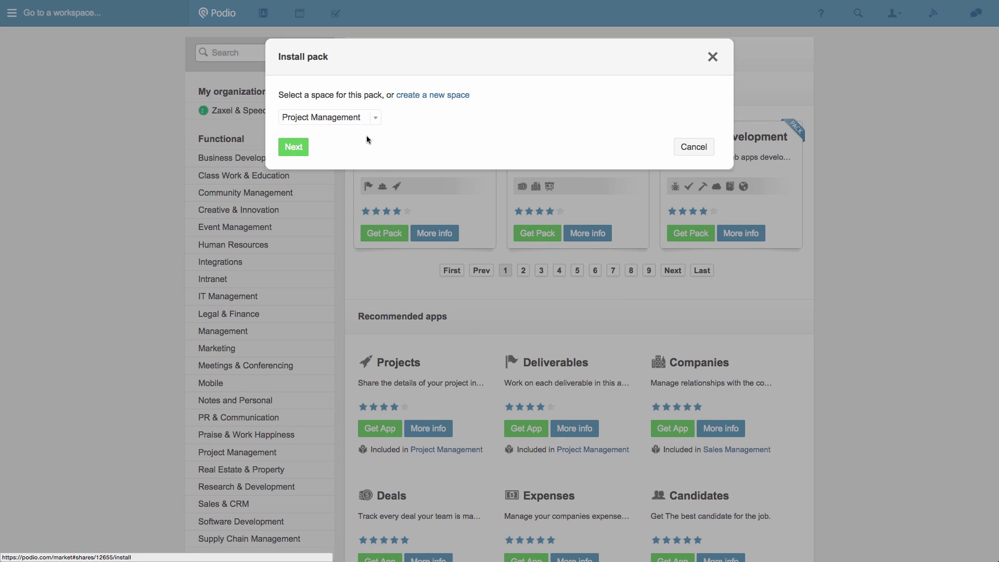
pyautogui.click(296, 149)
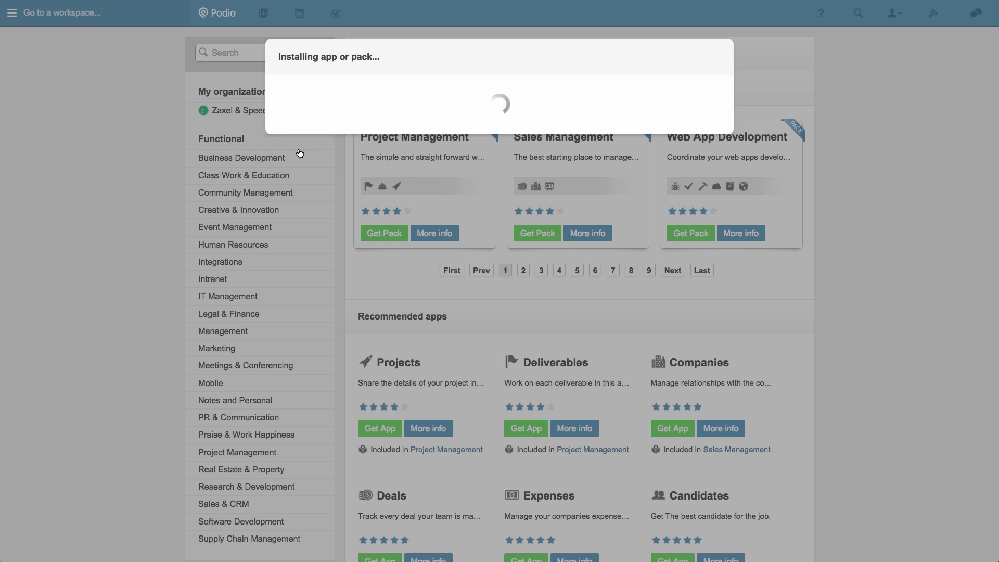
pyautogui.click(300, 152)
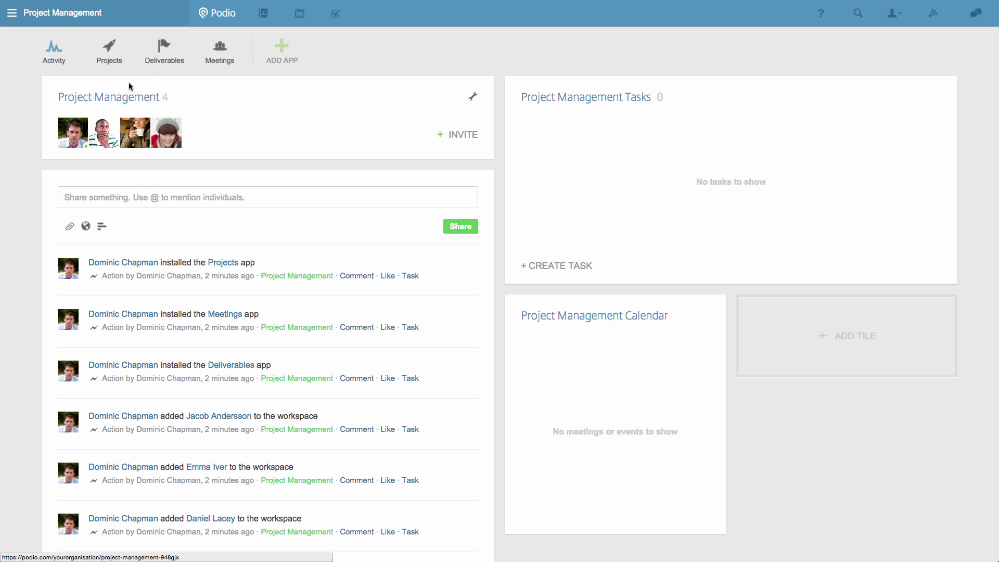
# - Save project 'Qrafti App Brand Identity' with a manager, running 18 Dec 2014 to 30 Jan 2015
pyautogui.click(118, 67)
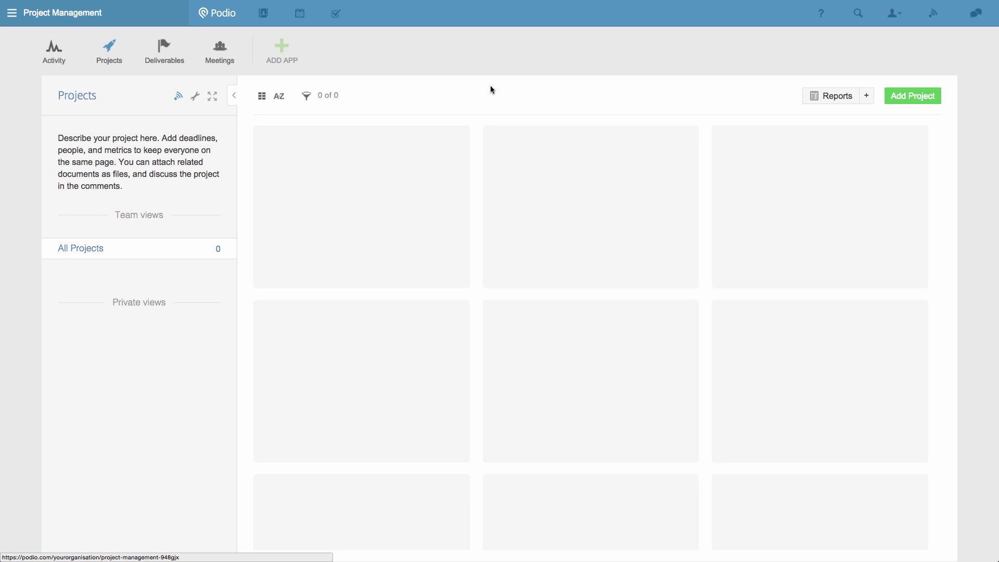
pyautogui.click(920, 100)
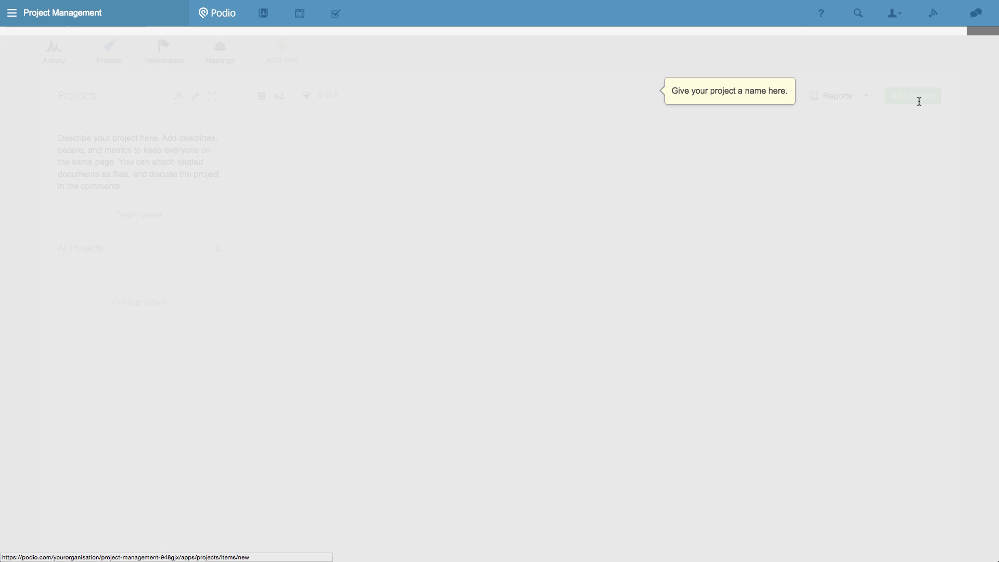
pyautogui.write('Qrafti App ')
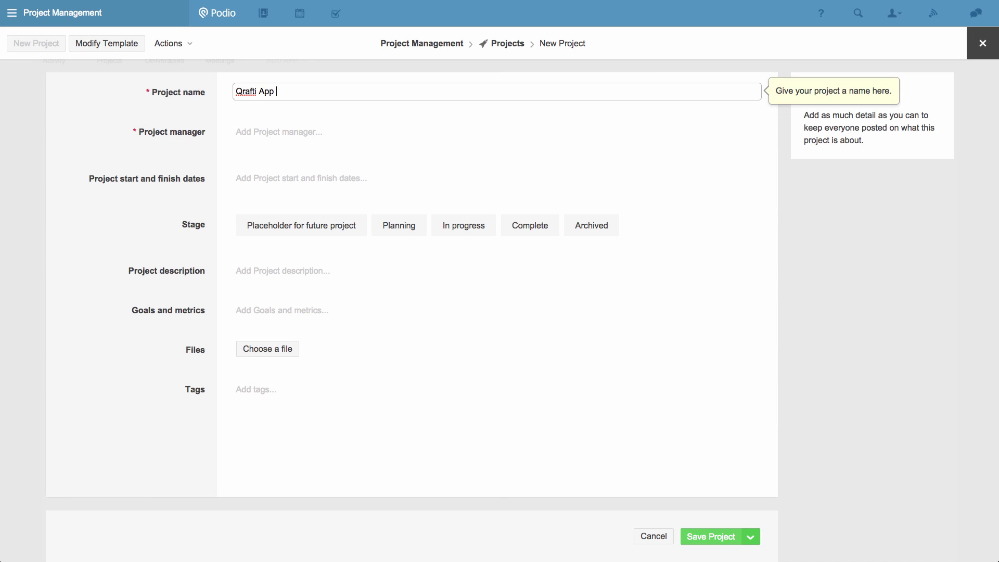
pyautogui.write('Brand Identity')
pyautogui.click(305, 137)
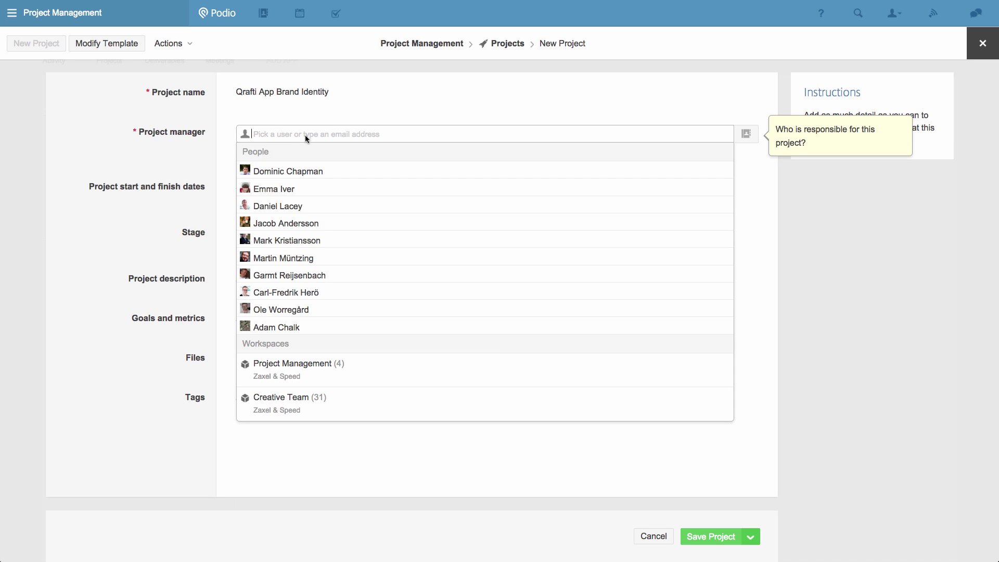
pyautogui.click(301, 163)
pyautogui.click(198, 170)
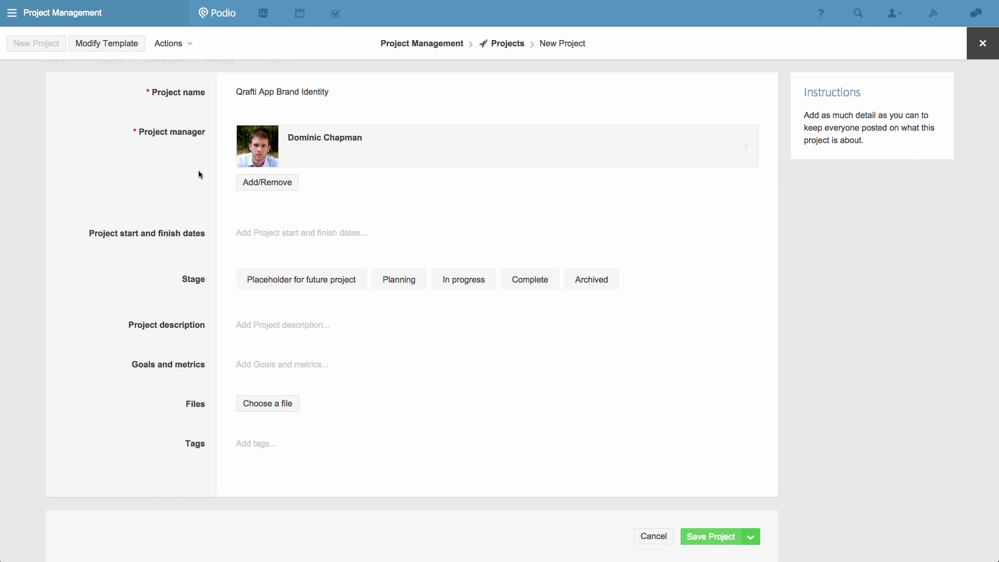
pyautogui.click(274, 232)
pyautogui.click(317, 339)
pyautogui.click(475, 253)
pyautogui.click(429, 377)
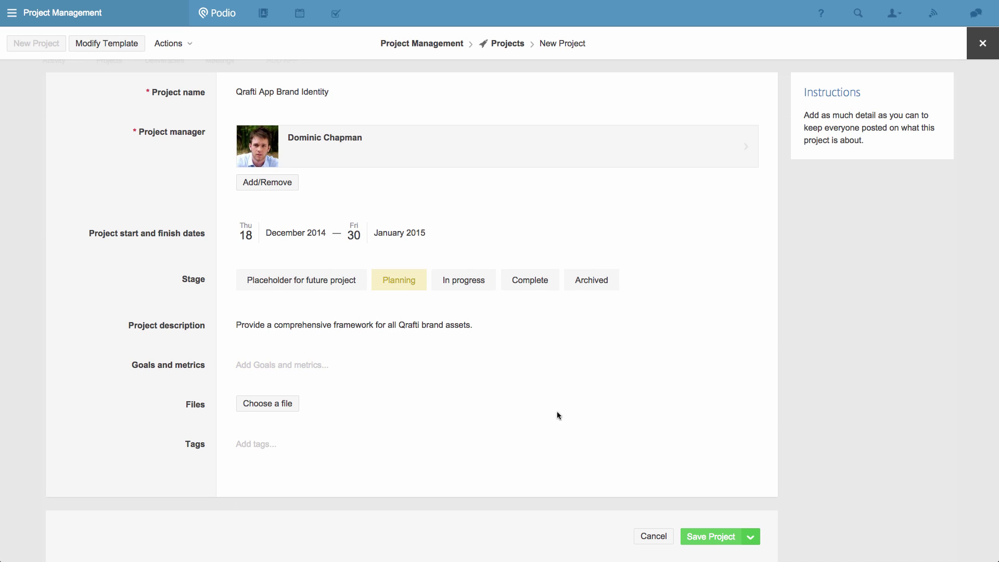
pyautogui.click(707, 539)
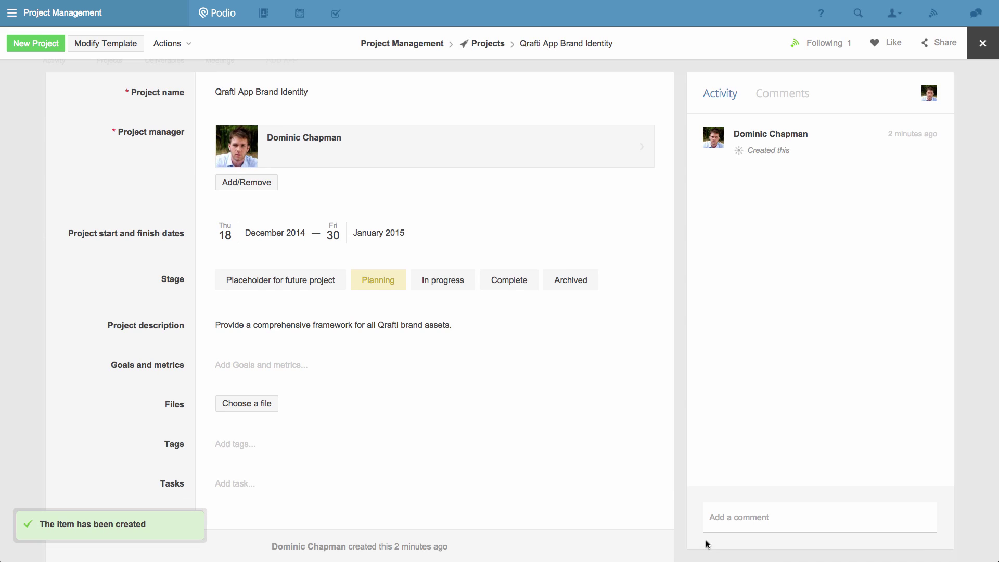
# - Start a Typography Concepts deliverable linked to the Qrafti App Brand Identity project
pyautogui.click(427, 50)
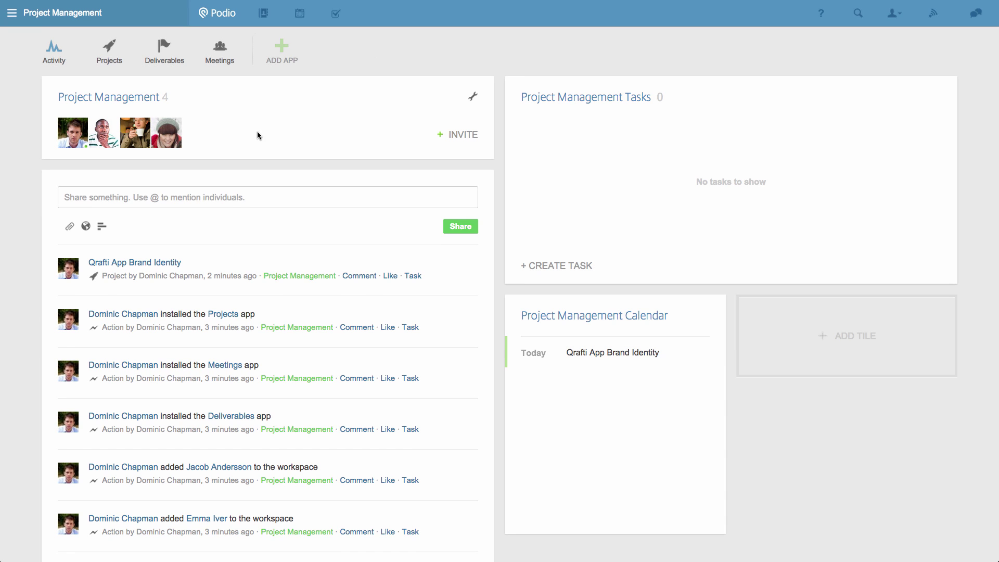
pyautogui.click(178, 64)
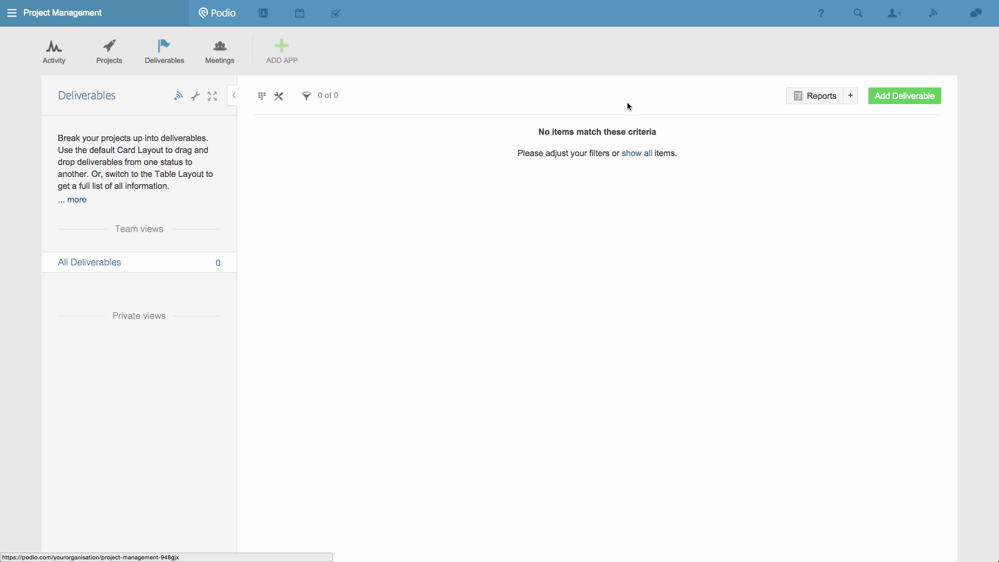
pyautogui.click(885, 97)
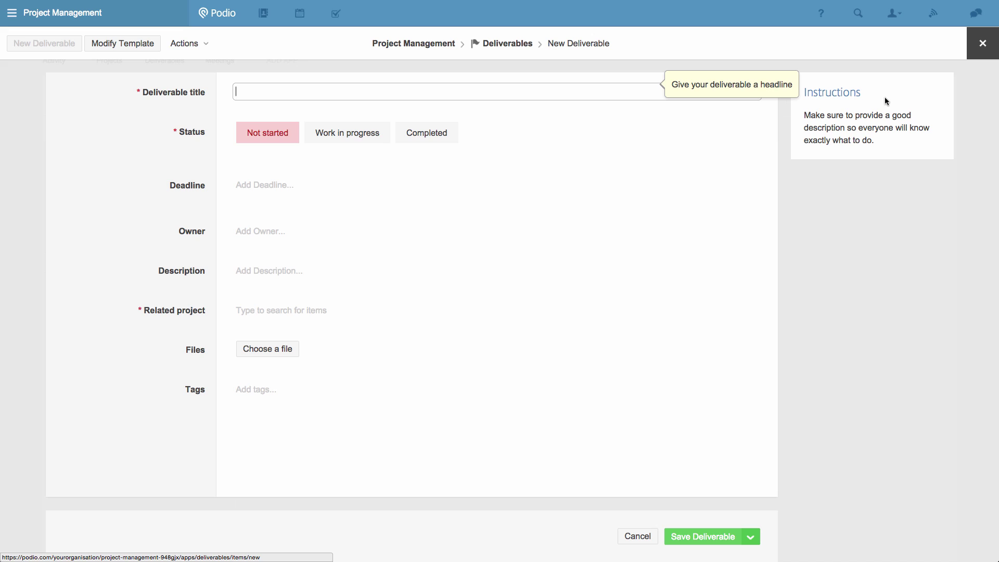
pyautogui.click(566, 87)
pyautogui.write('Typography Con')
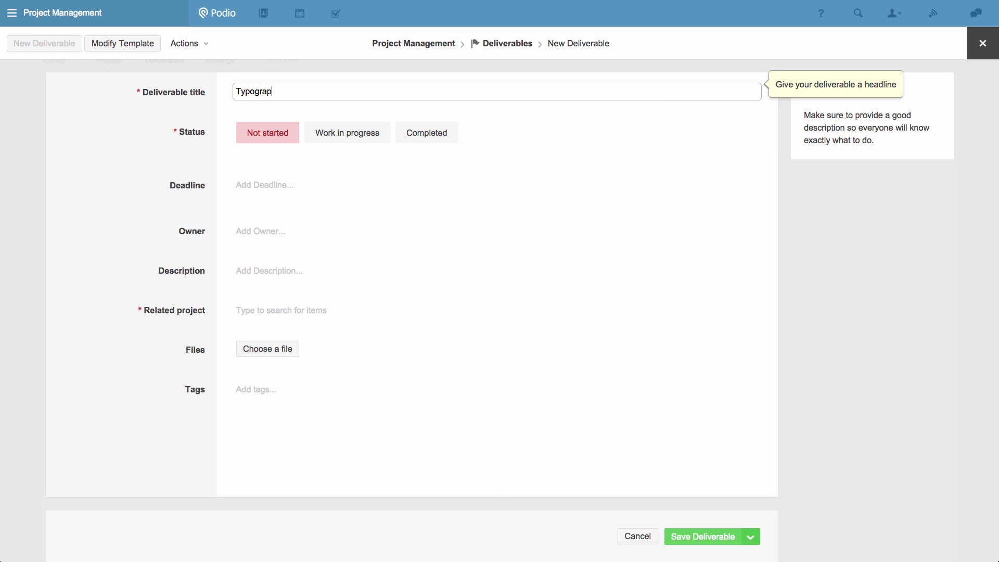
pyautogui.write('cepts')
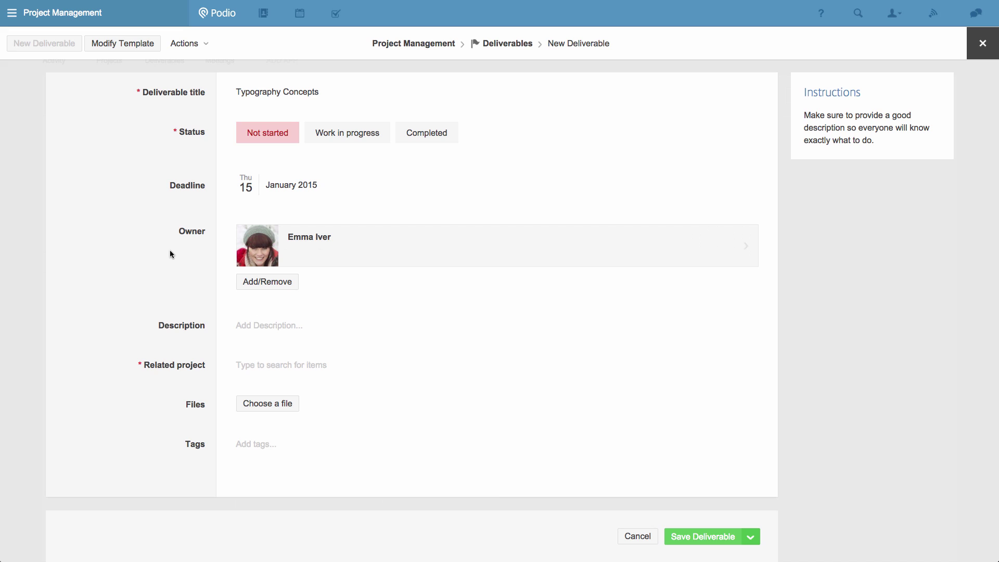
pyautogui.click(261, 364)
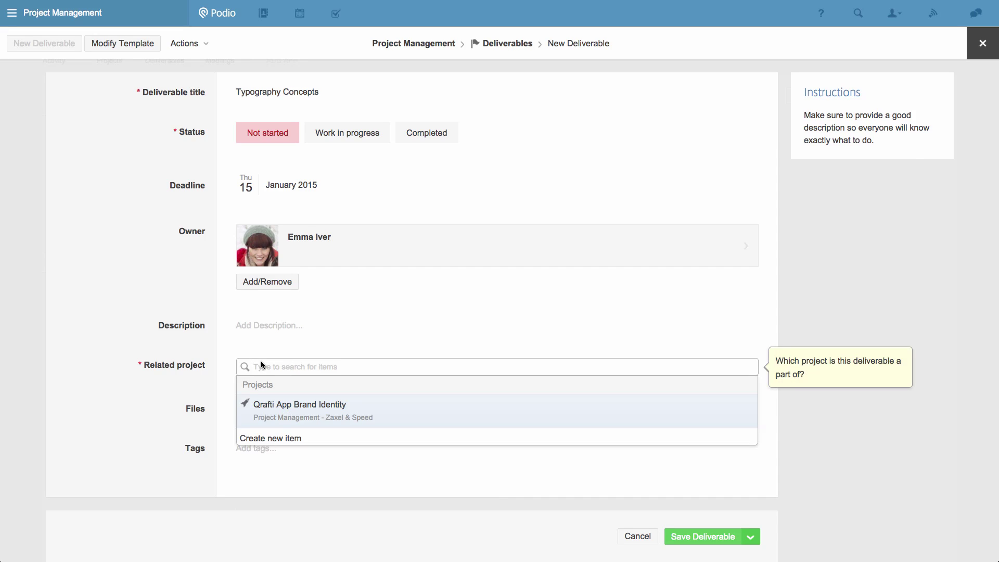
pyautogui.click(413, 425)
pyautogui.click(172, 351)
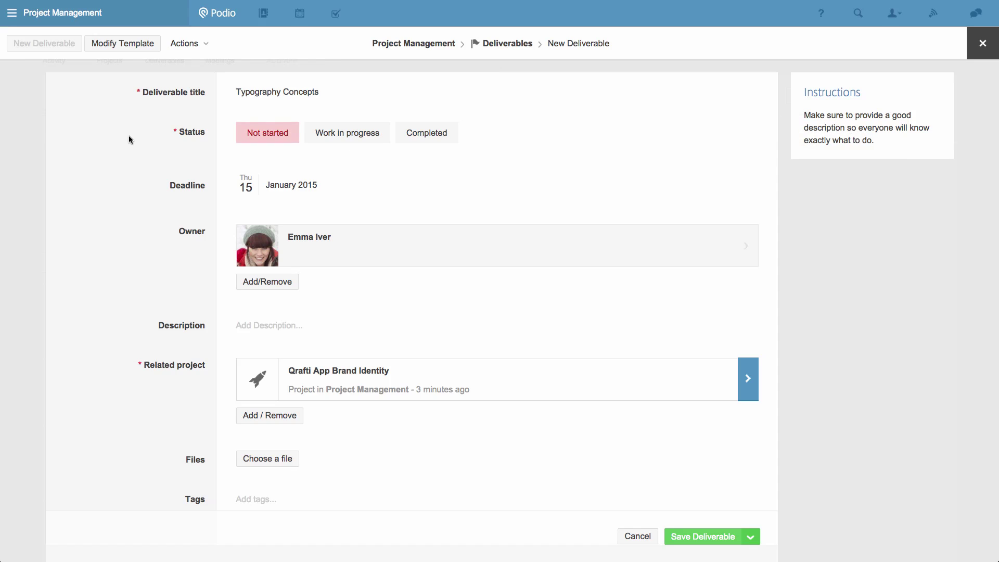
# - Add orange Ready for sign-off and mint Approved statuses above Completed in the template
pyautogui.click(129, 47)
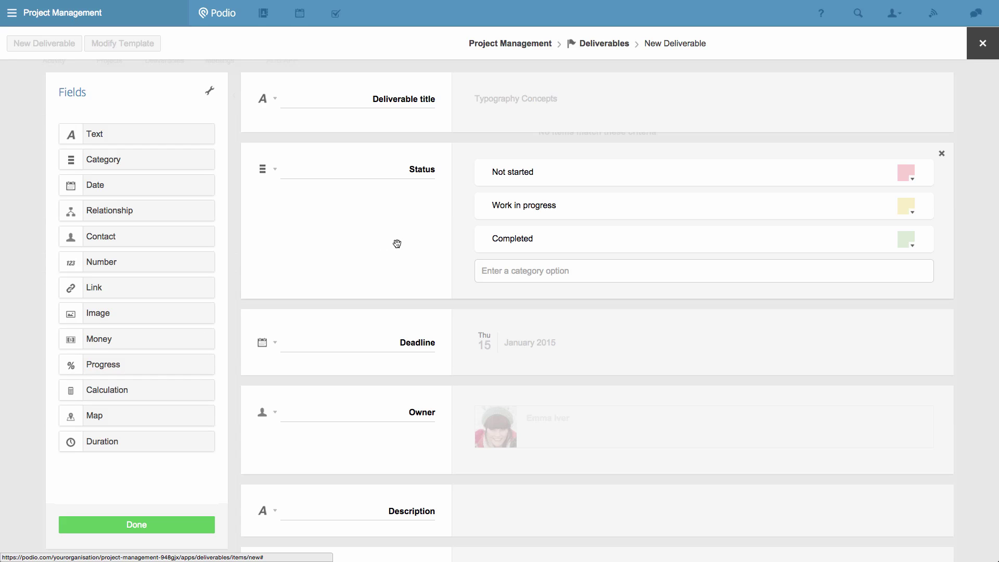
pyautogui.click(553, 273)
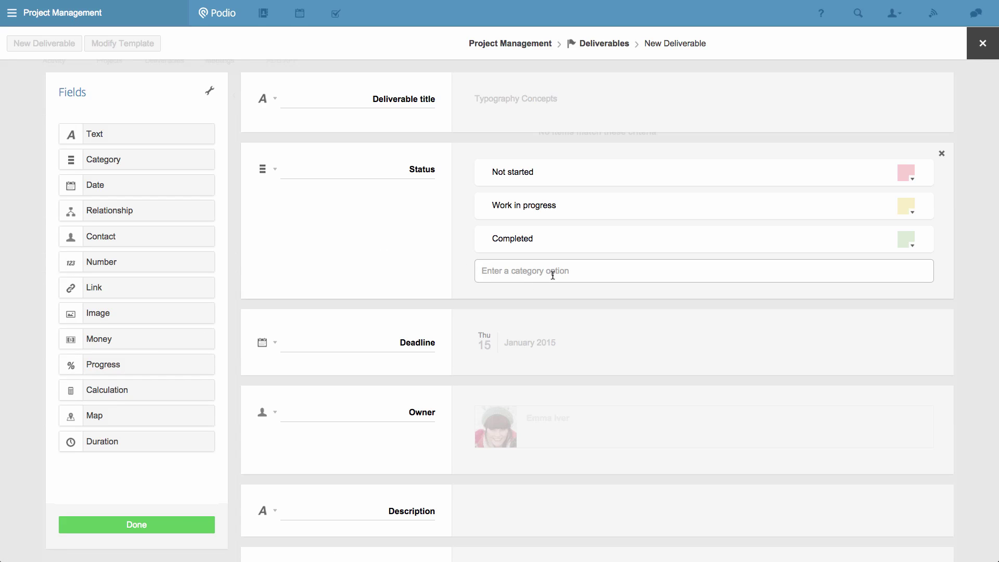
pyautogui.write('Ready for sign-off')
pyautogui.press('Return')
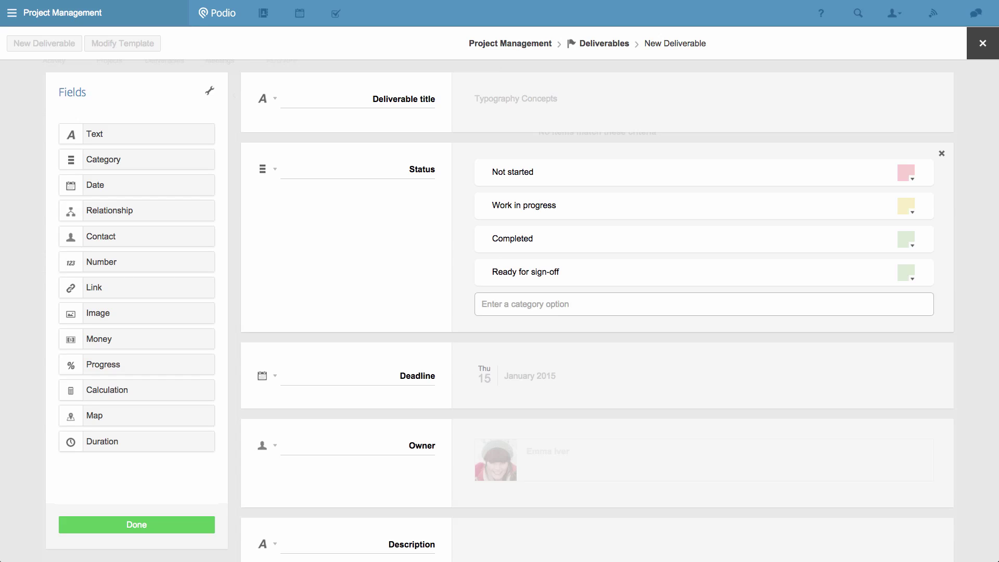
pyautogui.write('Approved')
pyautogui.press('Return')
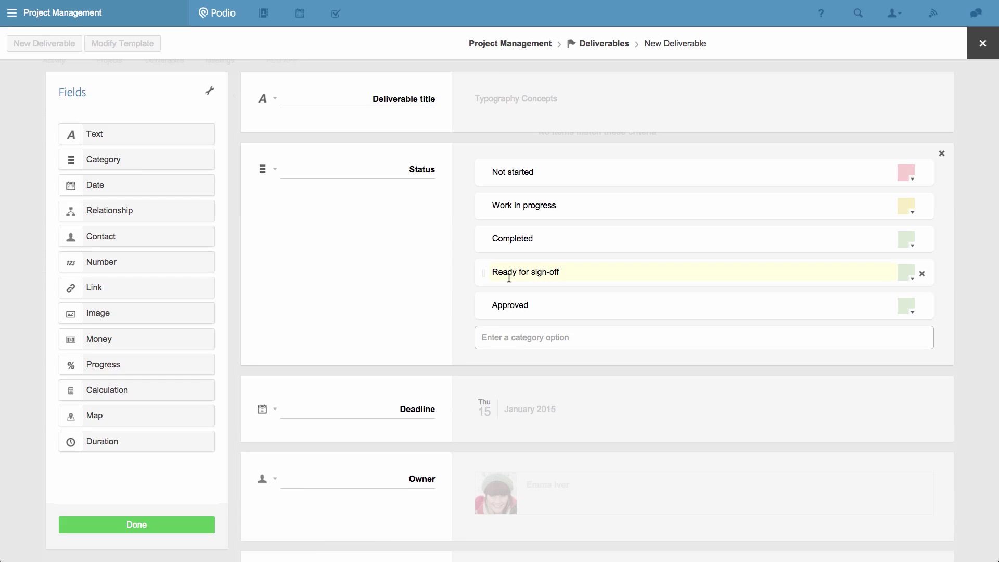
pyautogui.moveTo(482, 272); pyautogui.dragTo(482, 238)
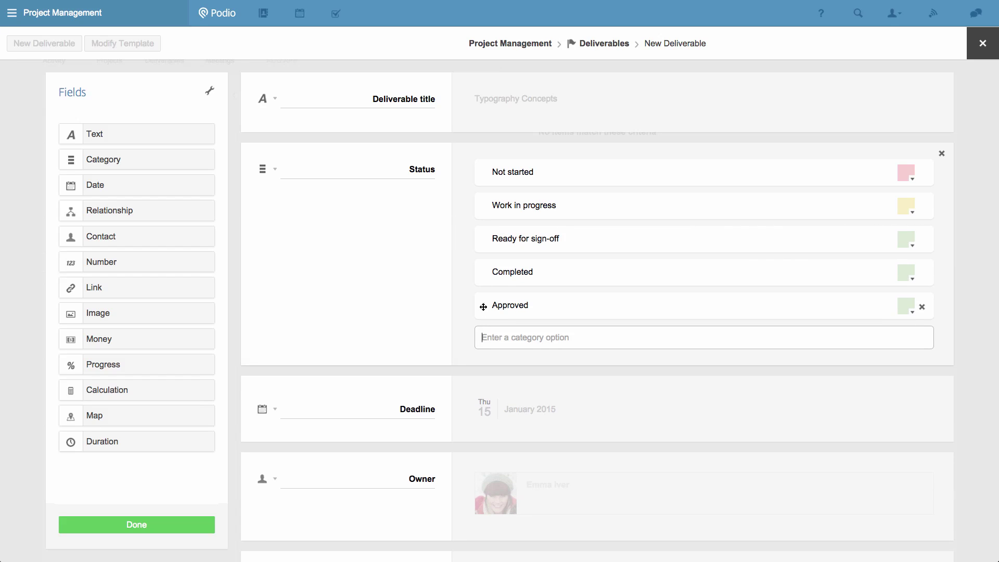
pyautogui.moveTo(483, 307); pyautogui.dragTo(495, 270)
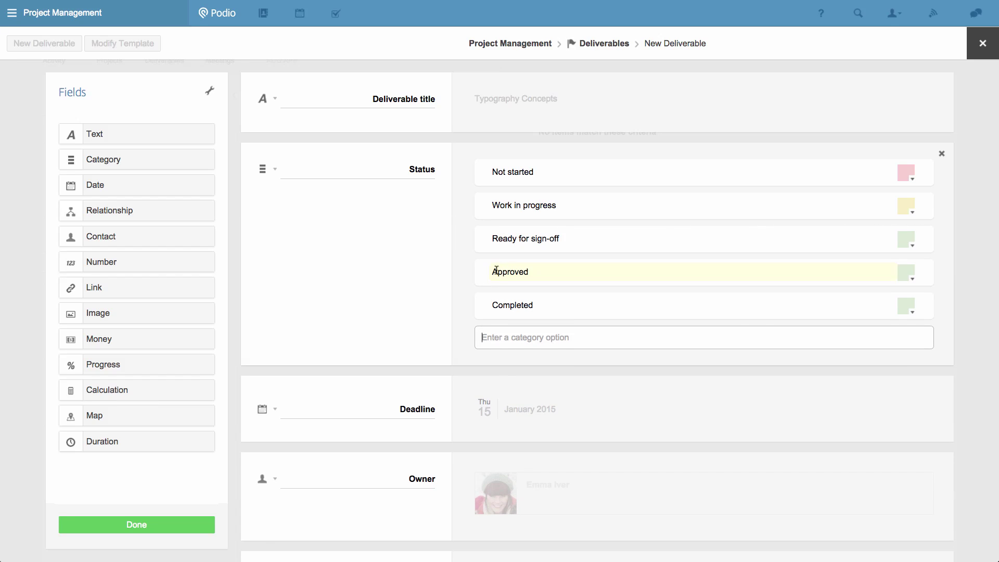
pyautogui.click(908, 237)
pyautogui.click(882, 281)
pyautogui.click(912, 276)
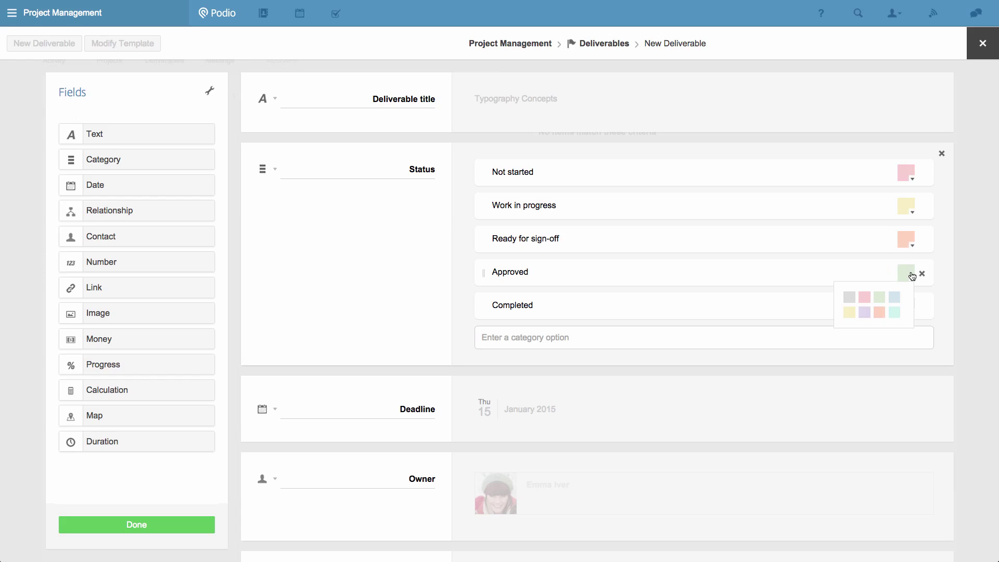
pyautogui.click(895, 312)
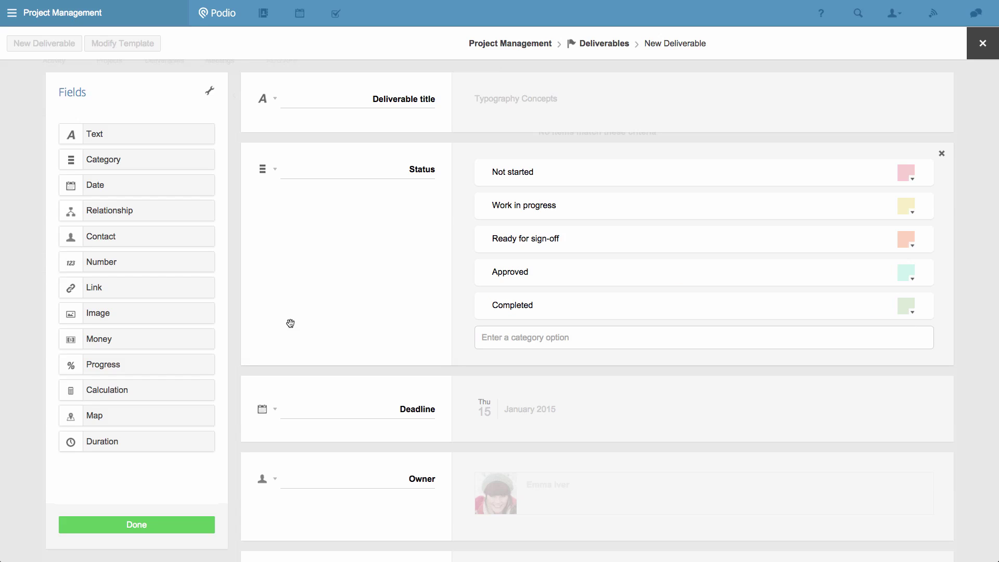
# - Add a Progress field between Status and Deadline, then save the Typography Concepts deliverable
pyautogui.moveTo(204, 363); pyautogui.dragTo(393, 390)
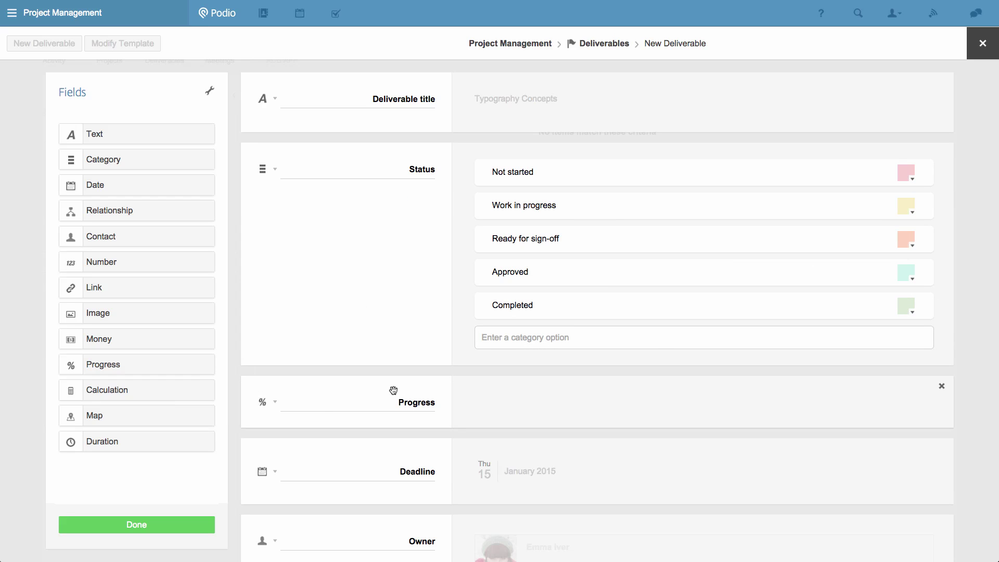
pyautogui.click(179, 531)
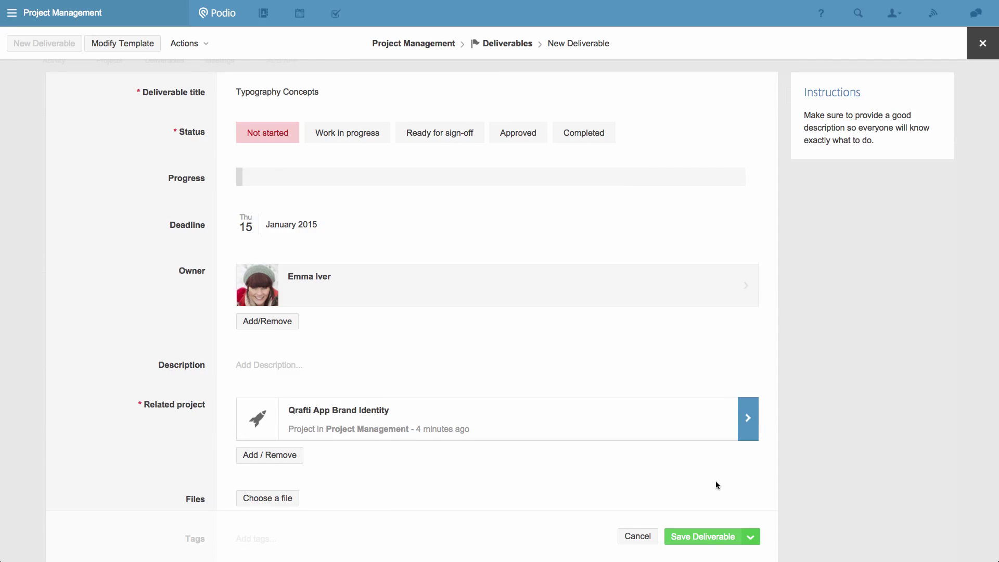
pyautogui.click(715, 537)
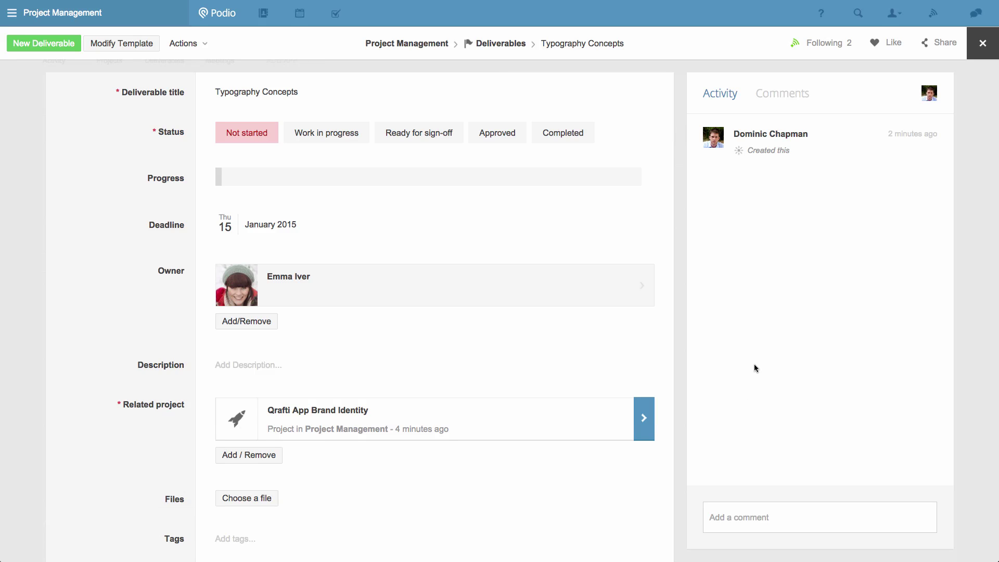
# - Return to the Deliverables list of all six items via the breadcrumb
pyautogui.click(511, 47)
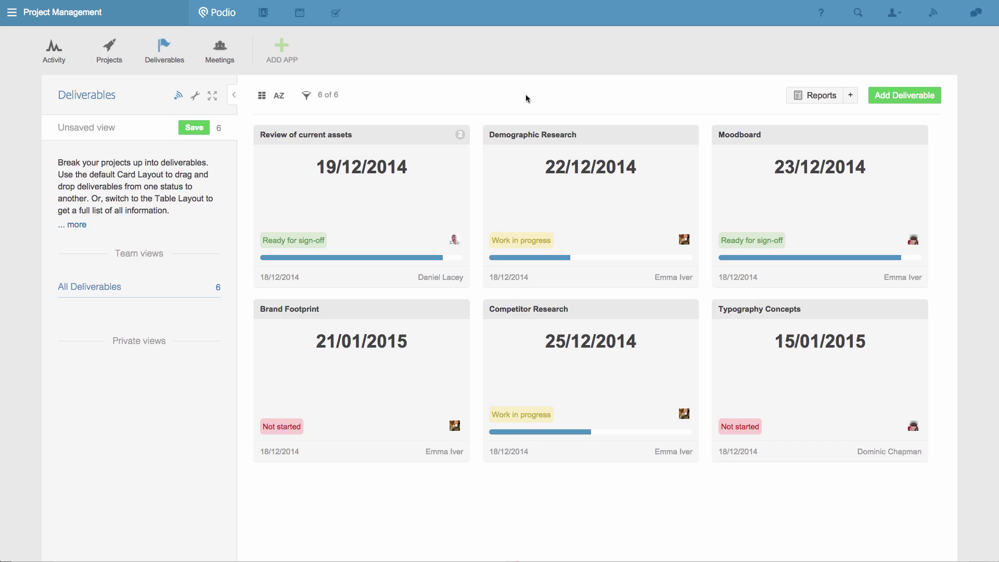
# - Switch Deliverables to a card board filtered to deadlines within 7 days
pyautogui.click(263, 98)
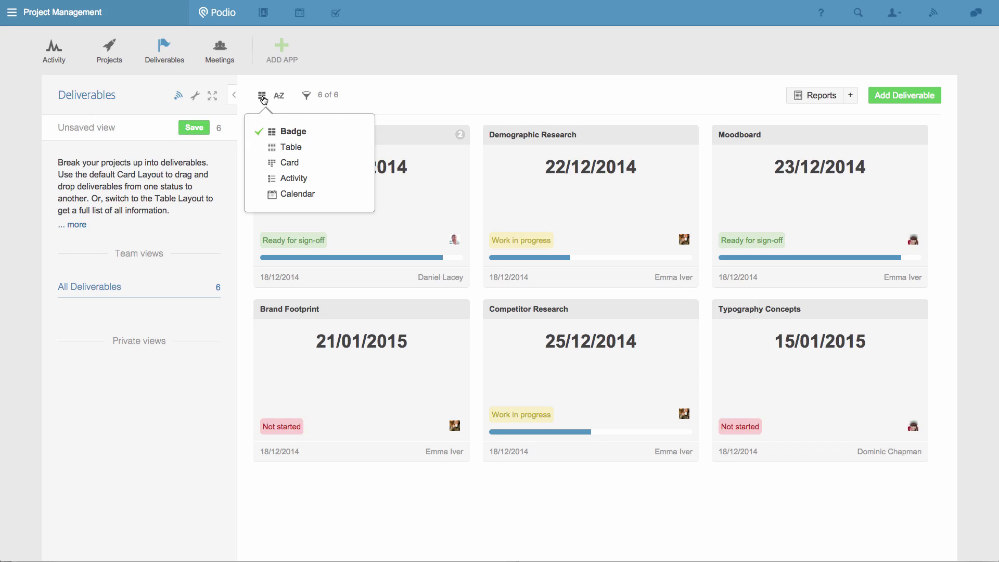
pyautogui.click(327, 164)
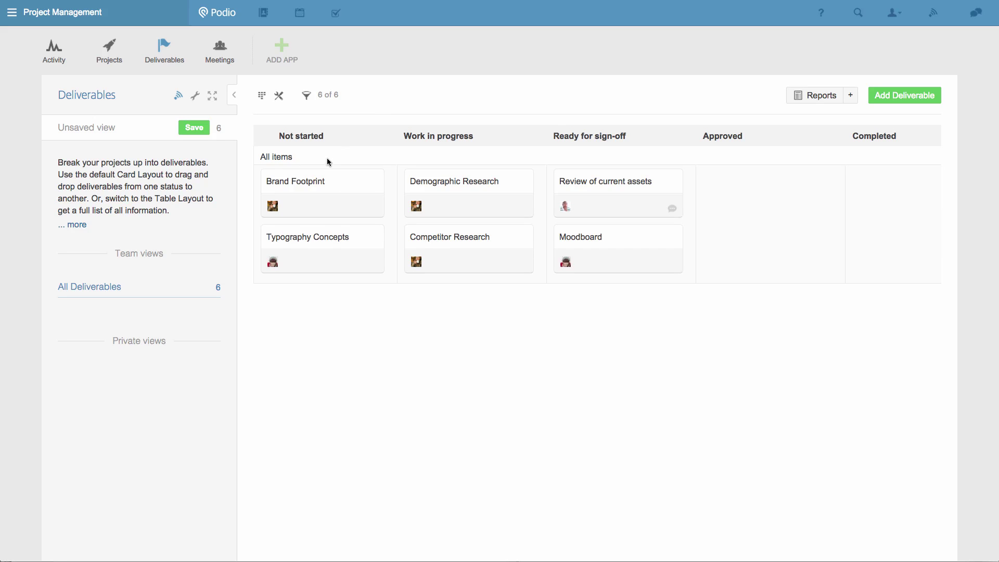
pyautogui.click(308, 98)
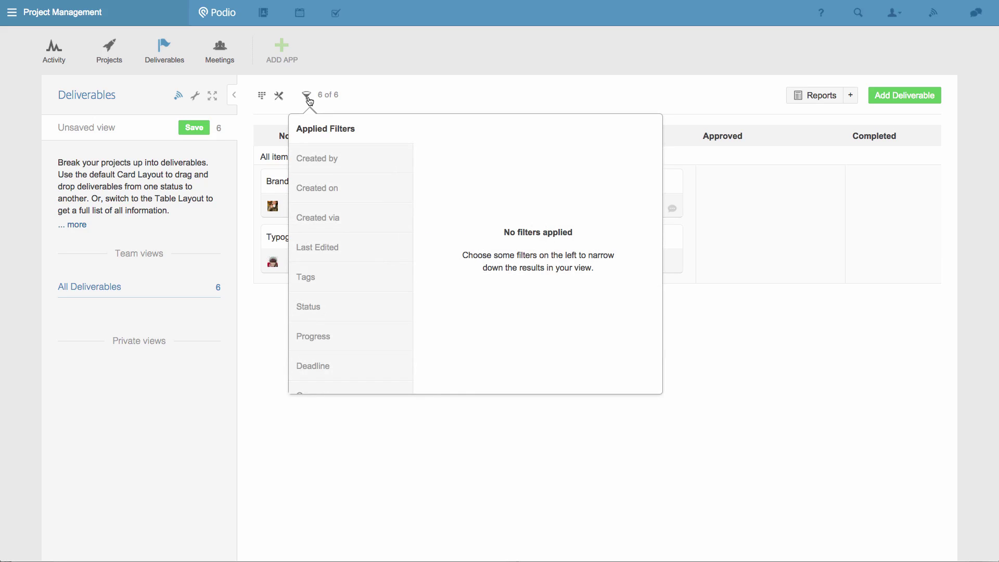
pyautogui.click(353, 366)
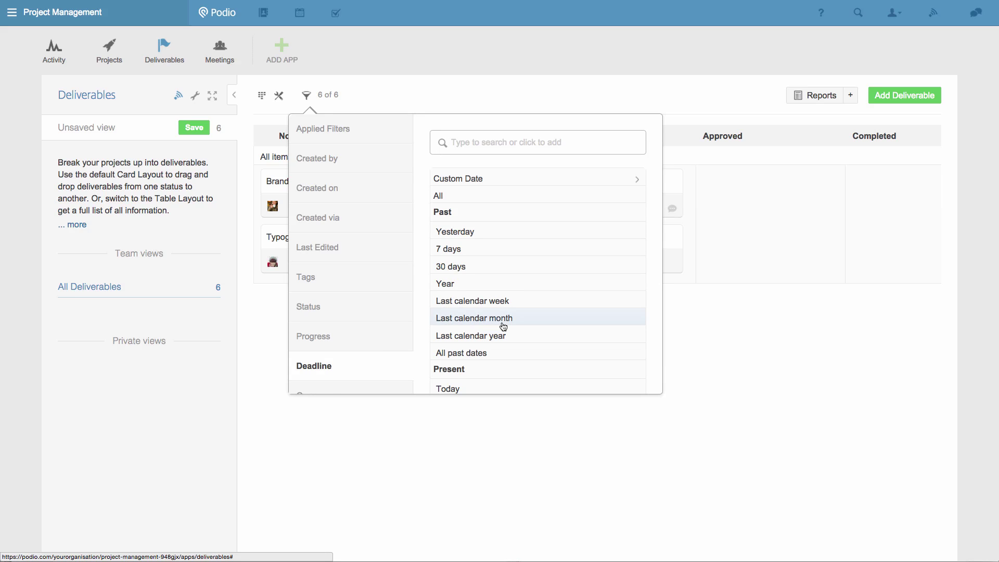
pyautogui.scroll(-4, 502, 323)
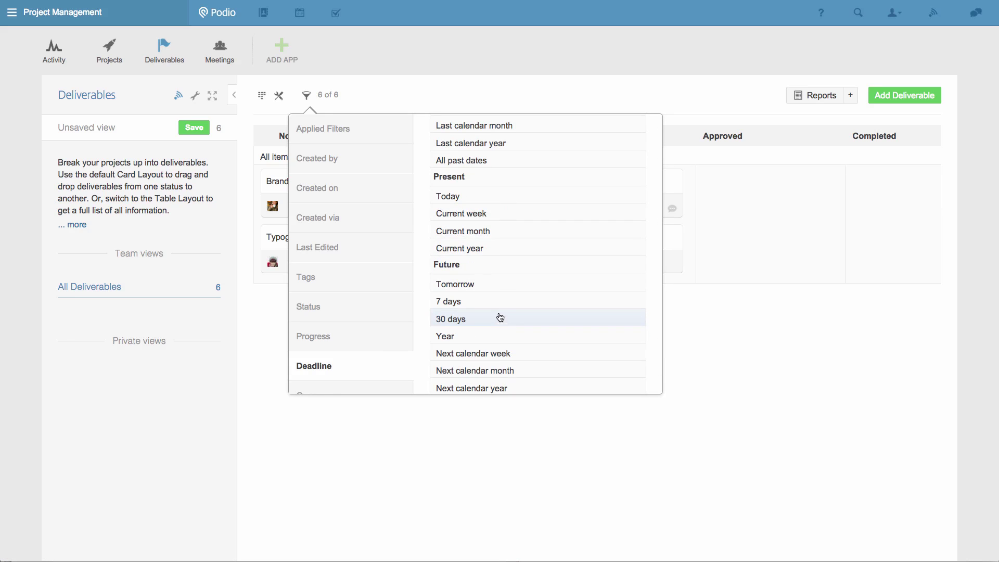
pyautogui.click(500, 305)
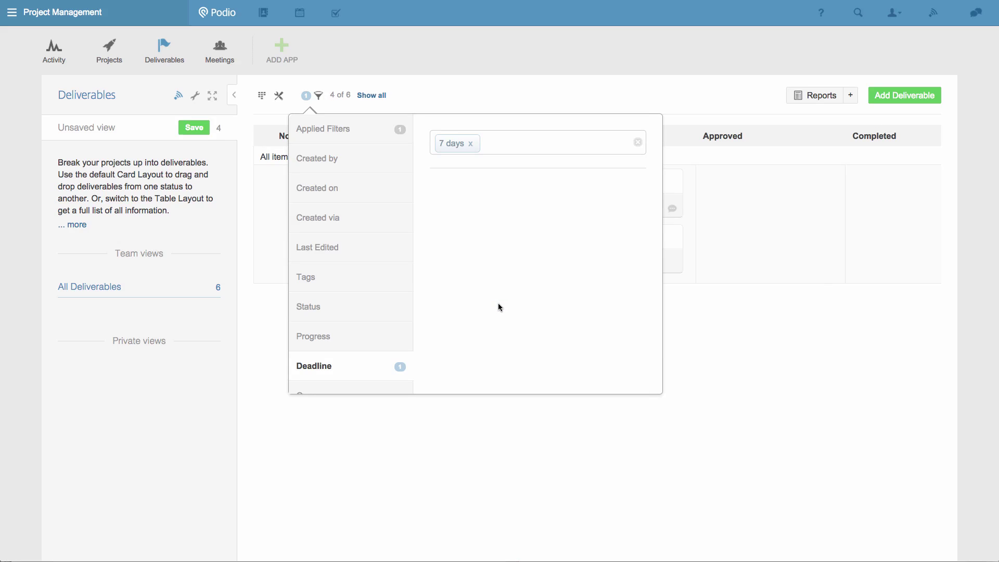
pyautogui.click(532, 66)
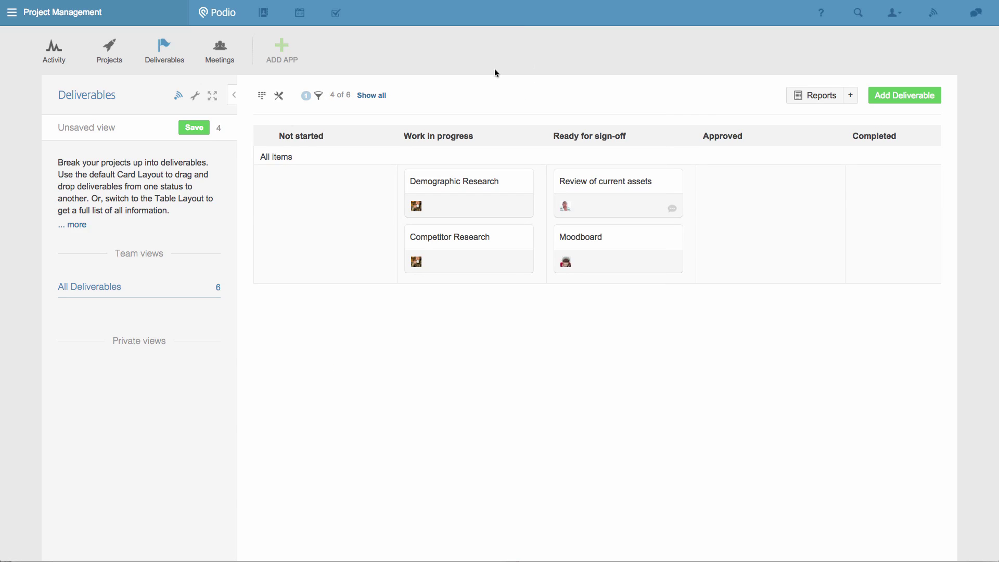
# - Save the board as team view 'Deadlines this week', split by Owner
pyautogui.click(205, 136)
pyautogui.write('Deadlines this week')
pyautogui.click(204, 162)
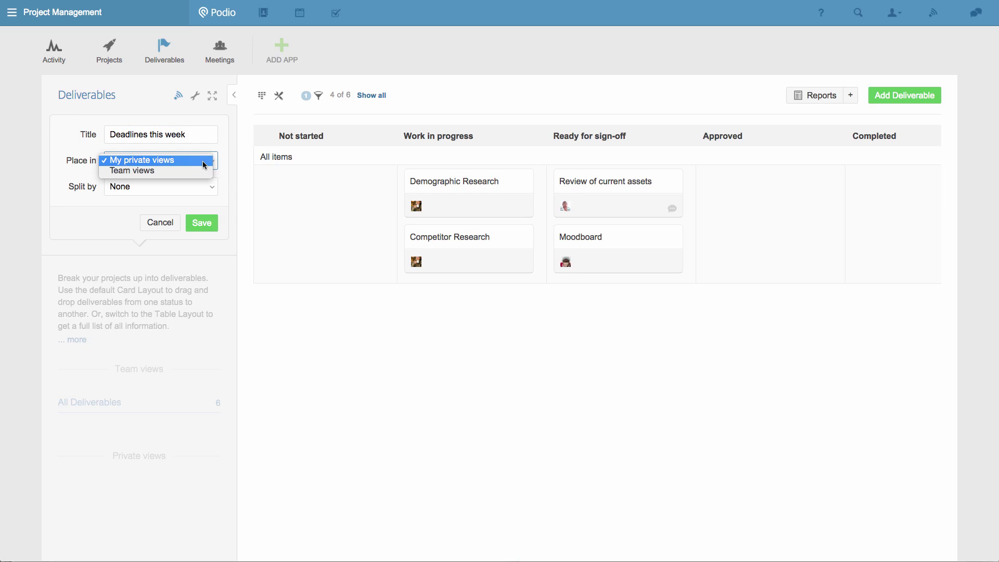
pyautogui.click(189, 171)
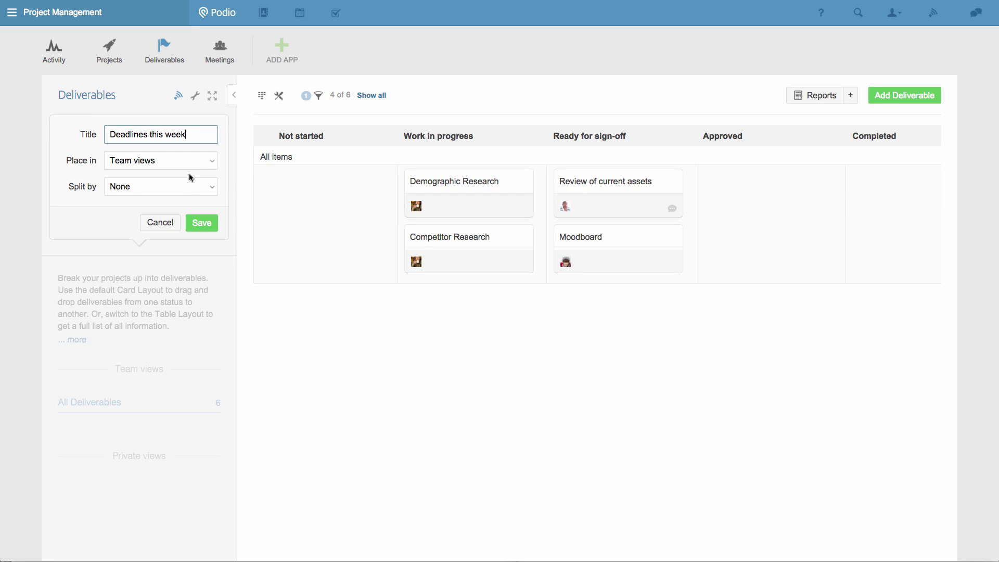
pyautogui.click(189, 186)
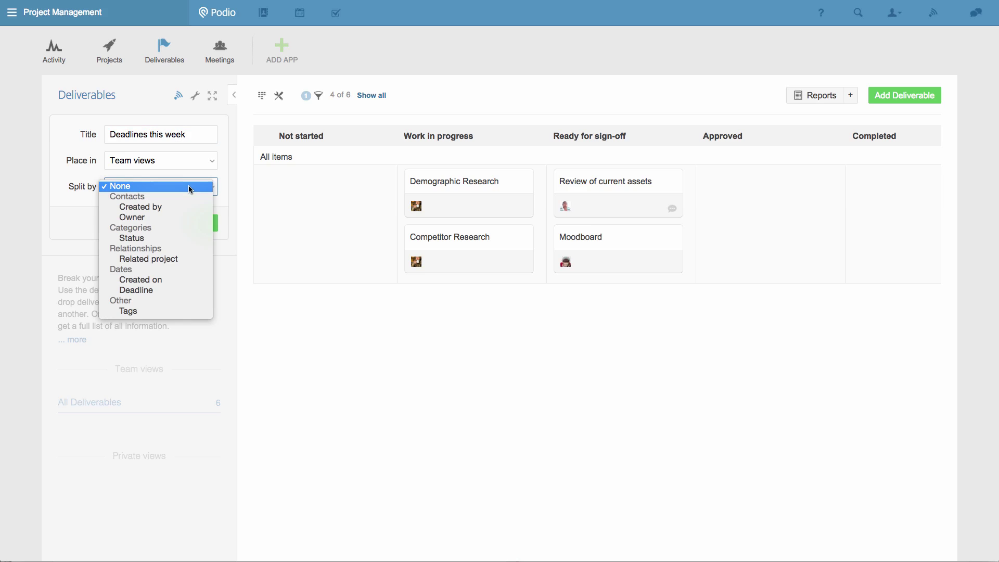
pyautogui.click(182, 216)
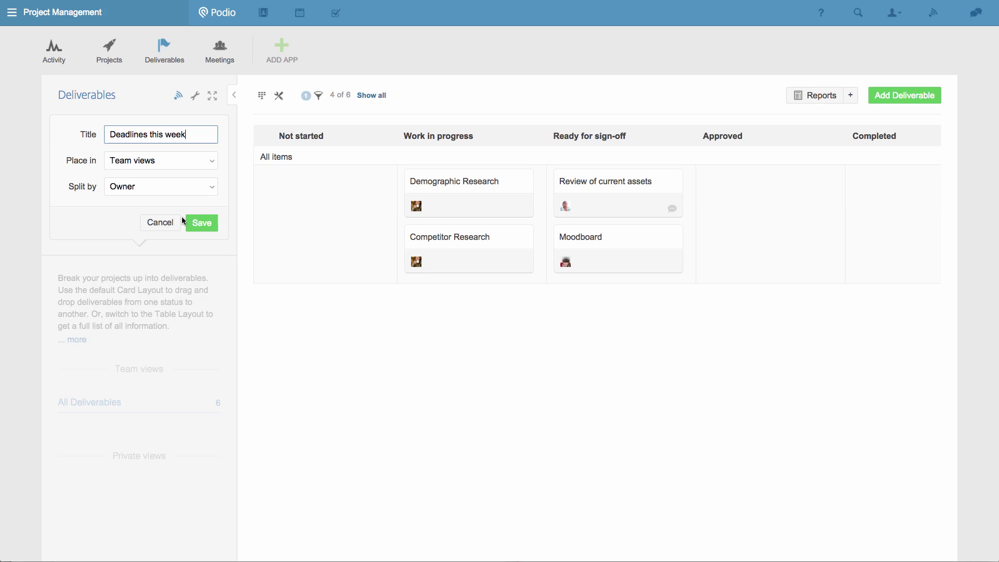
pyautogui.click(203, 227)
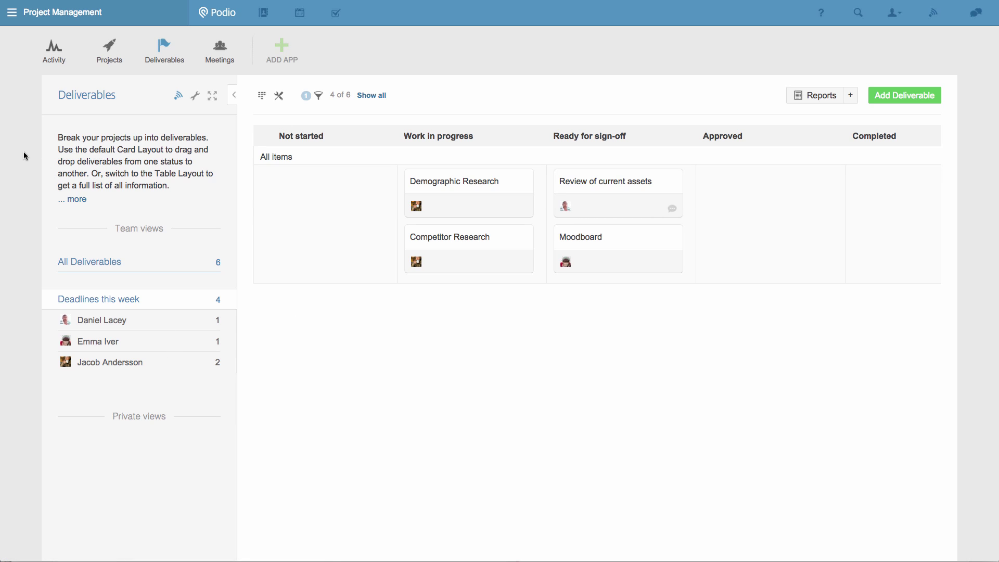
# - Open the Review of current assets deliverable from the activity stream and scroll to its files
pyautogui.click(54, 65)
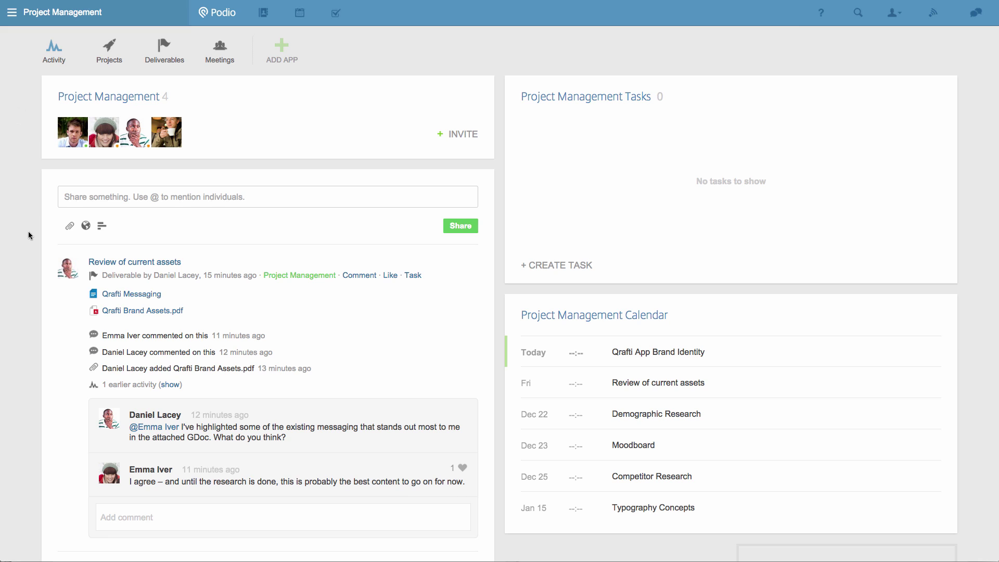
pyautogui.click(127, 262)
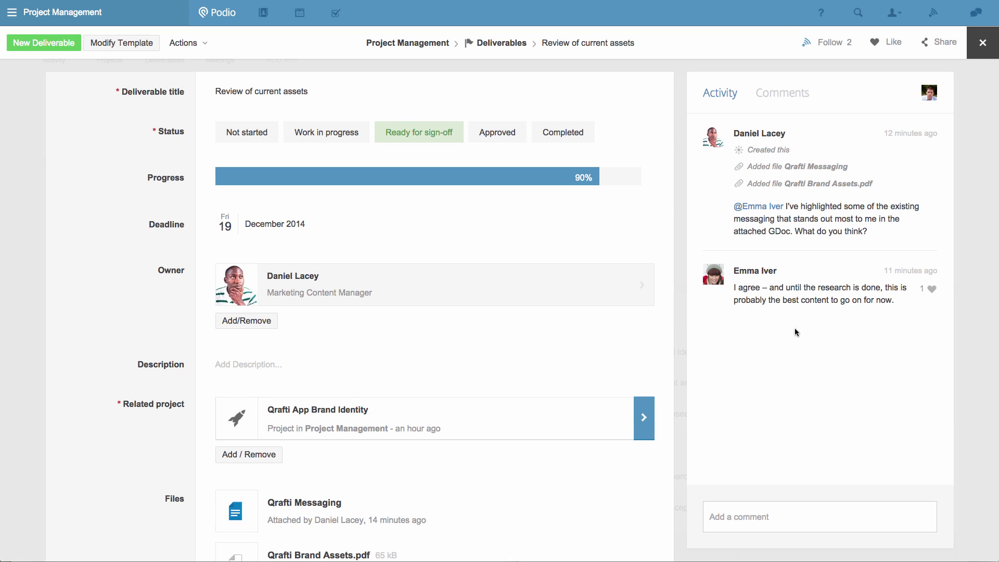
pyautogui.scroll(-3, 548, 341)
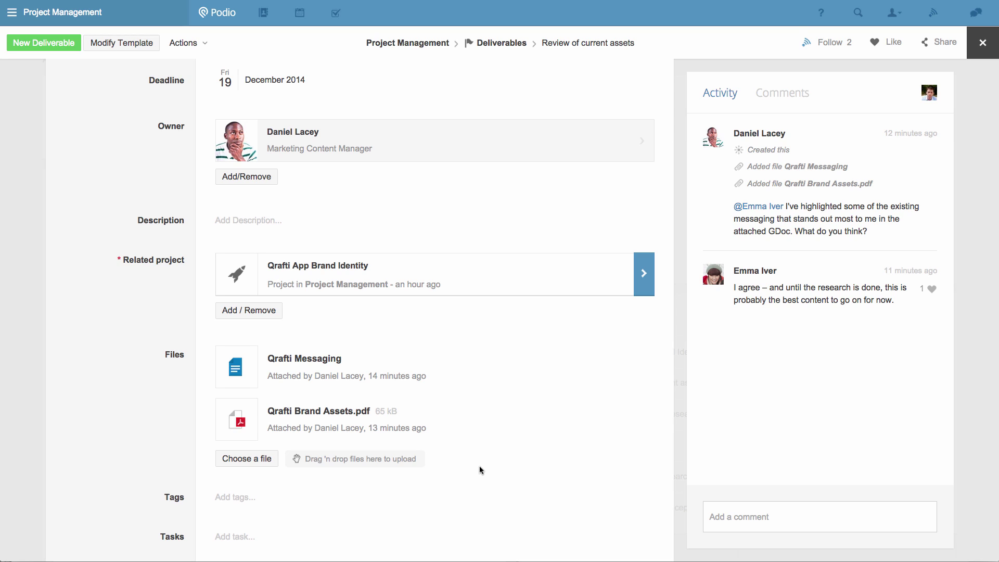
# - Browse Google Drive's My Drive and other file services, then cancel without attaching anything
pyautogui.click(275, 464)
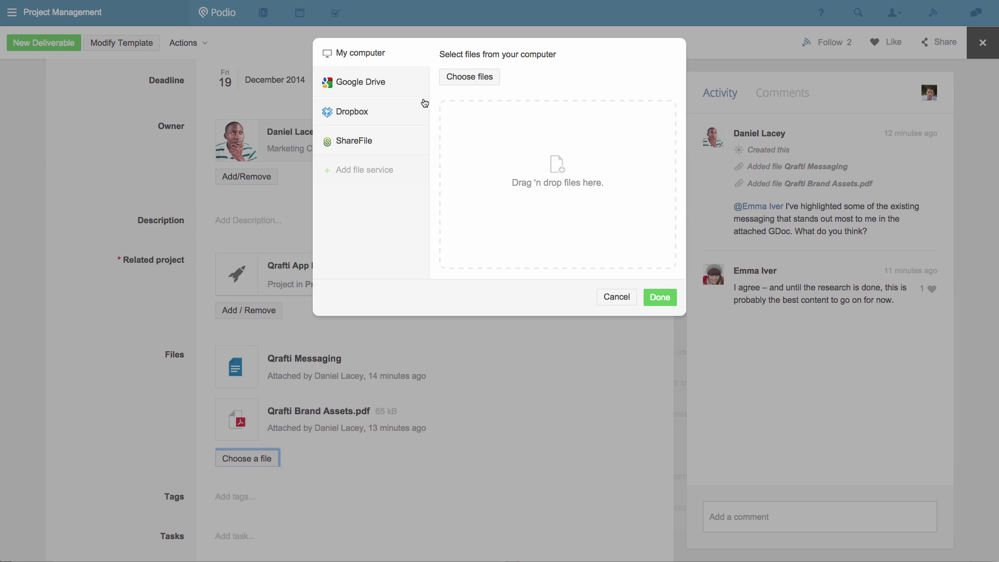
pyautogui.click(417, 86)
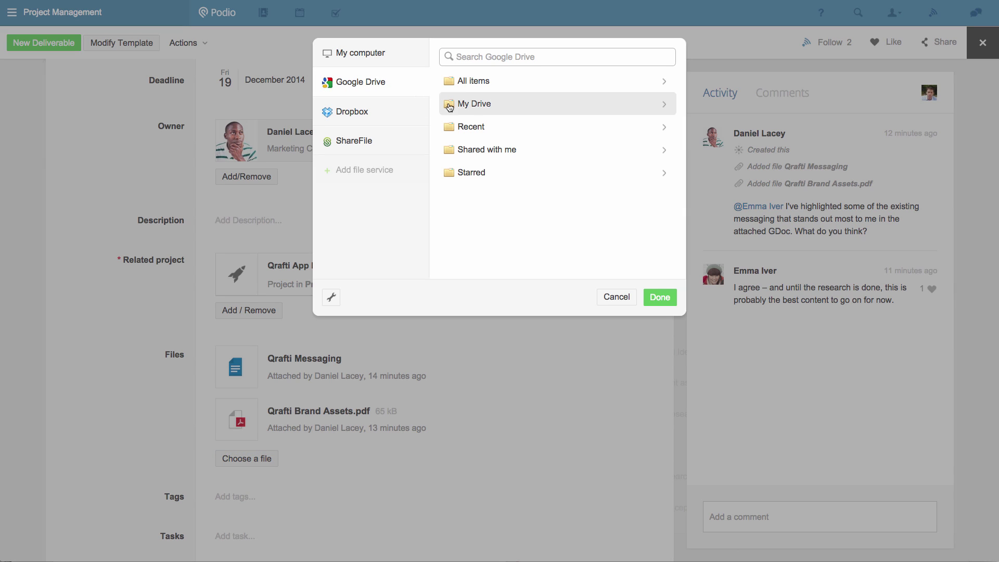
pyautogui.click(461, 104)
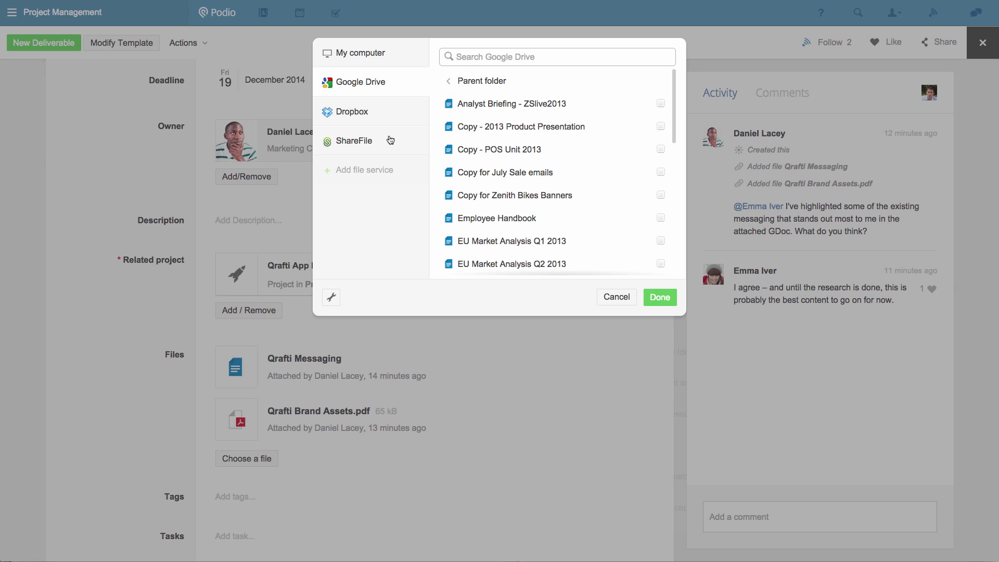
pyautogui.click(389, 175)
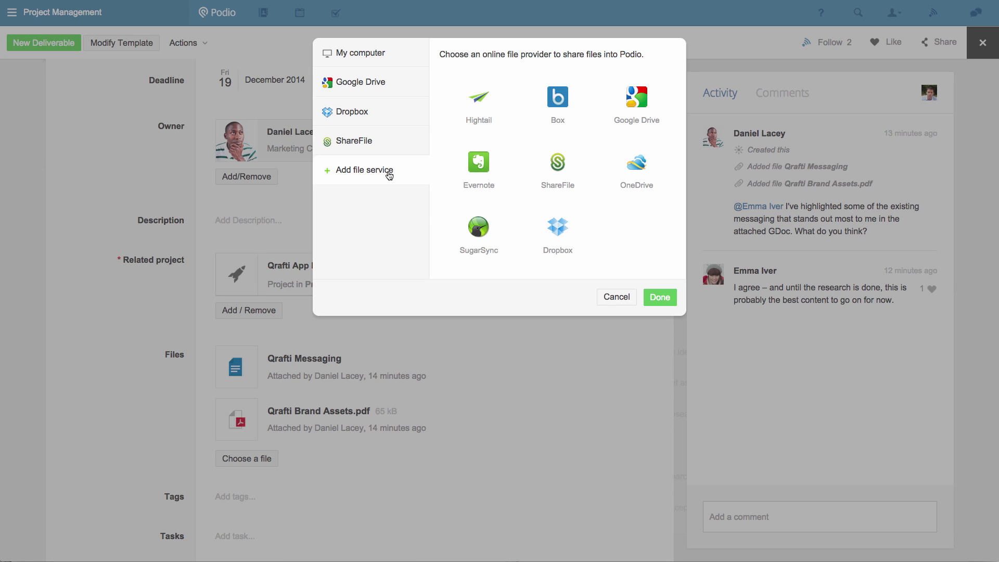
pyautogui.click(617, 296)
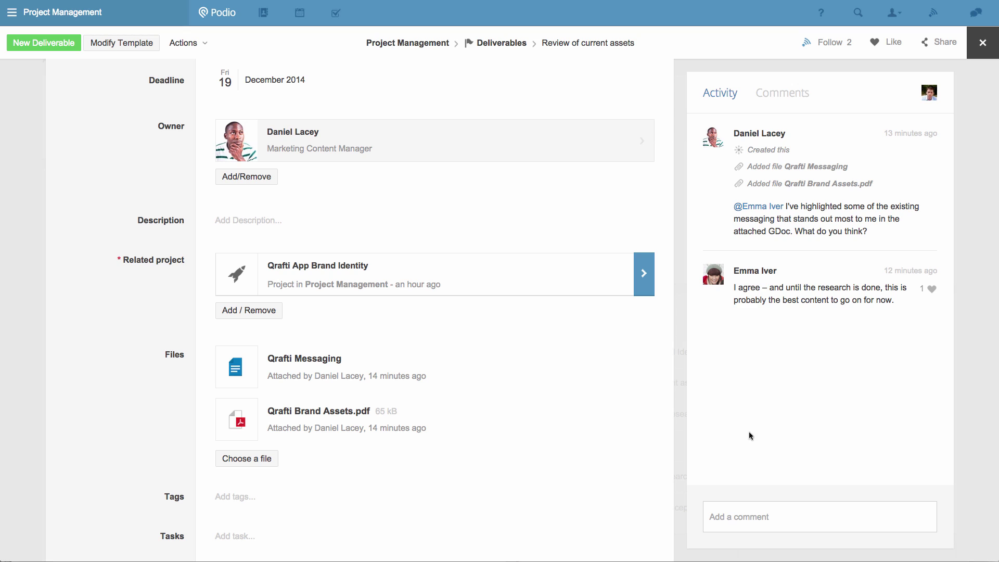
# - Comment on the deliverable, mentioning a teammate: 'would like to hear what you think, too.'
pyautogui.click(799, 507)
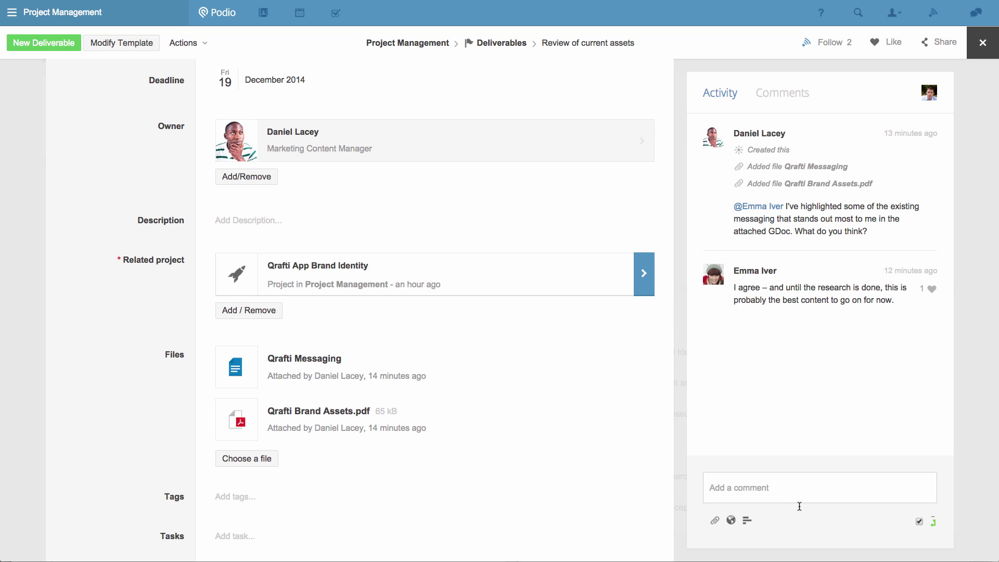
pyautogui.write('@')
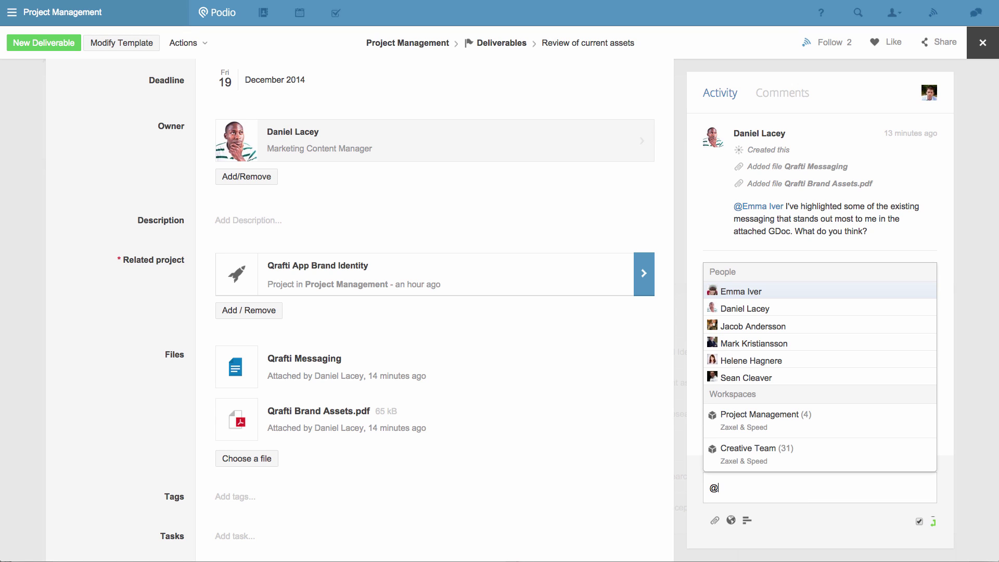
pyautogui.write('Ja')
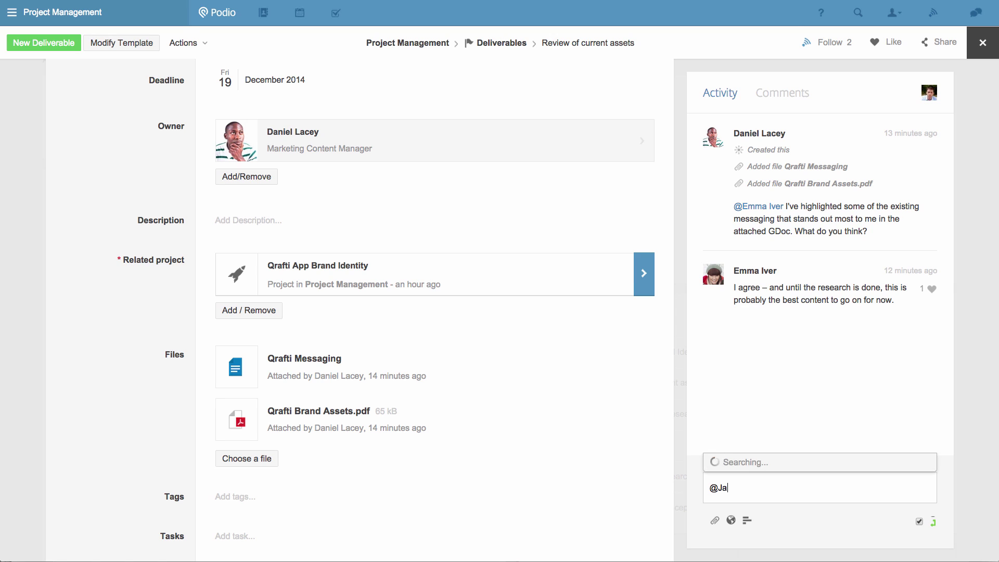
pyautogui.write('cob')
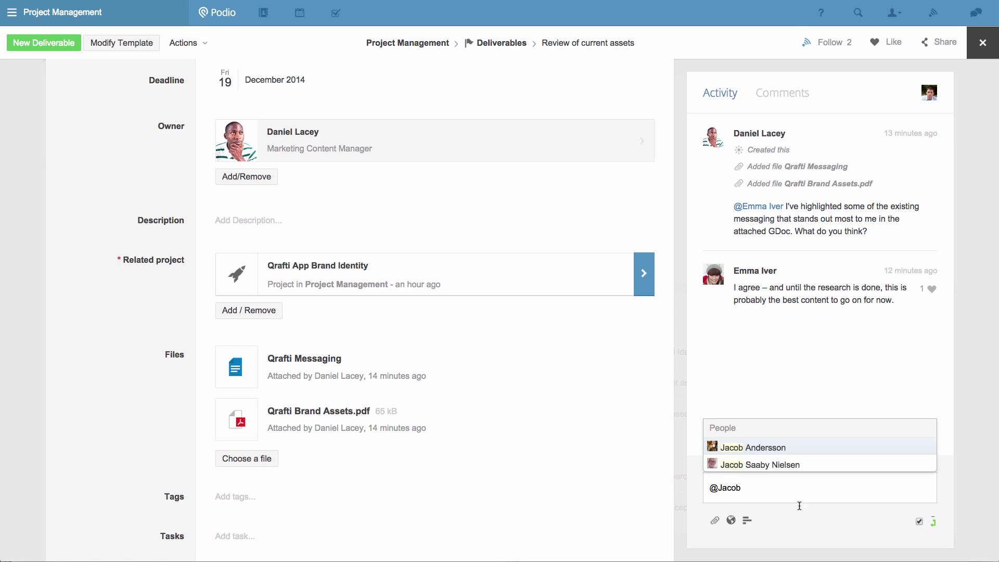
pyautogui.click(814, 450)
pyautogui.write('would like to hear what you think, too.')
pyautogui.press('Return')
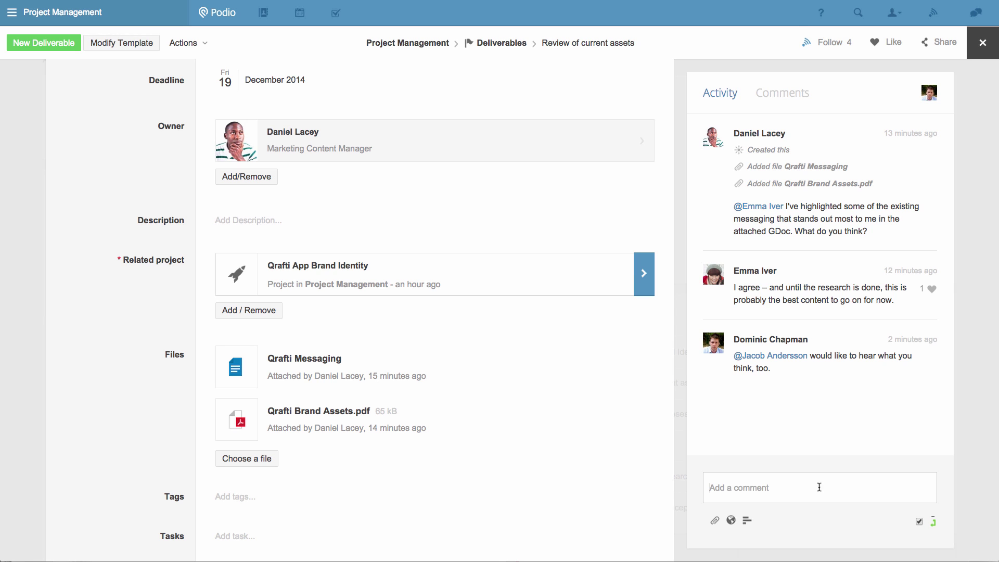
pyautogui.scroll(3, 603, 319)
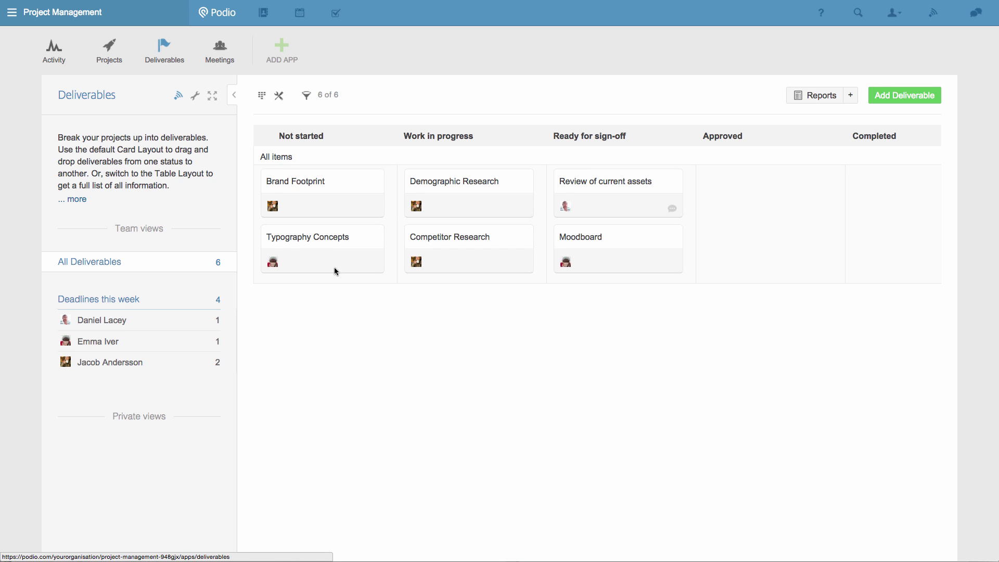
# - Remove the Tasks tile from the workspace home page
pyautogui.click(52, 64)
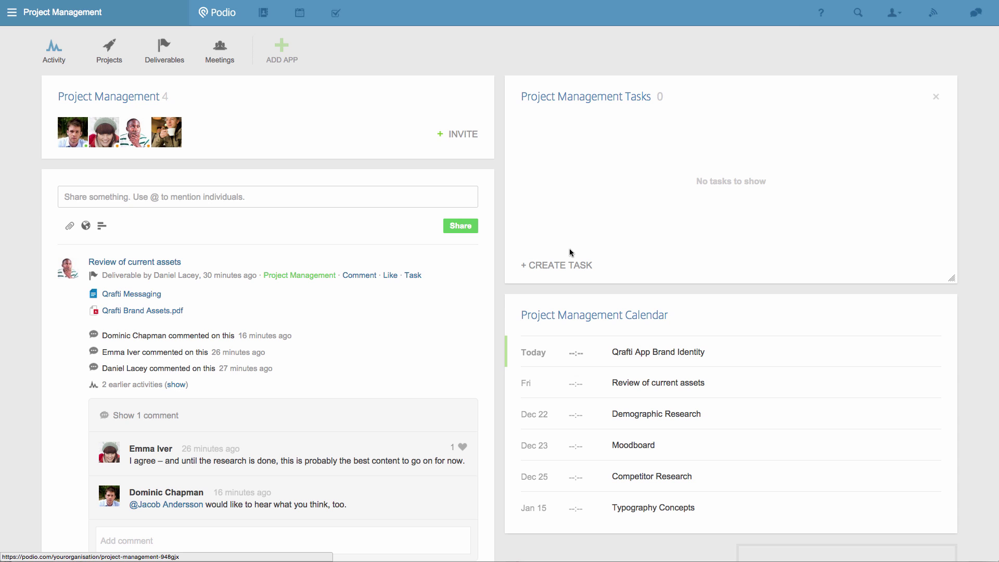
pyautogui.click(935, 98)
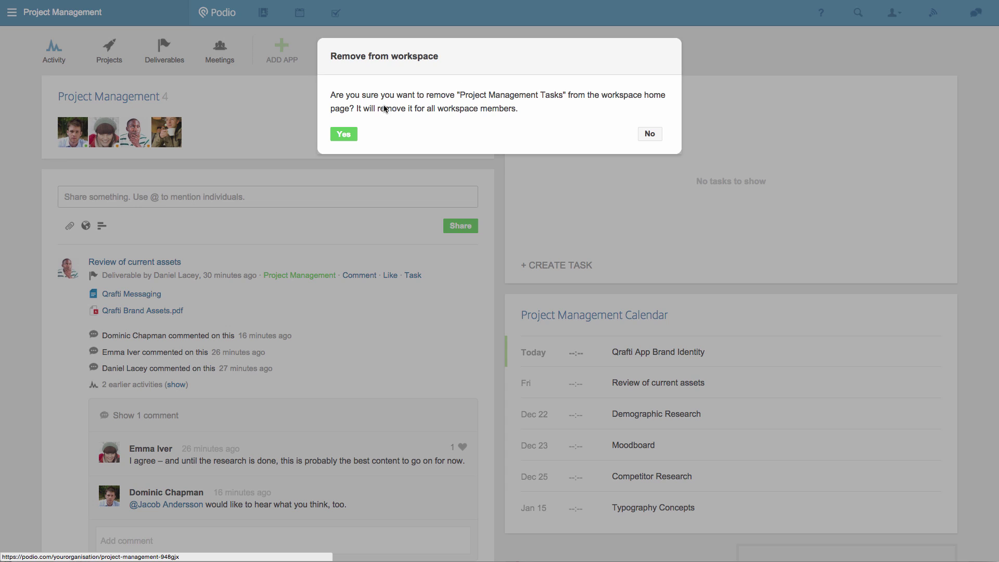
pyautogui.click(344, 134)
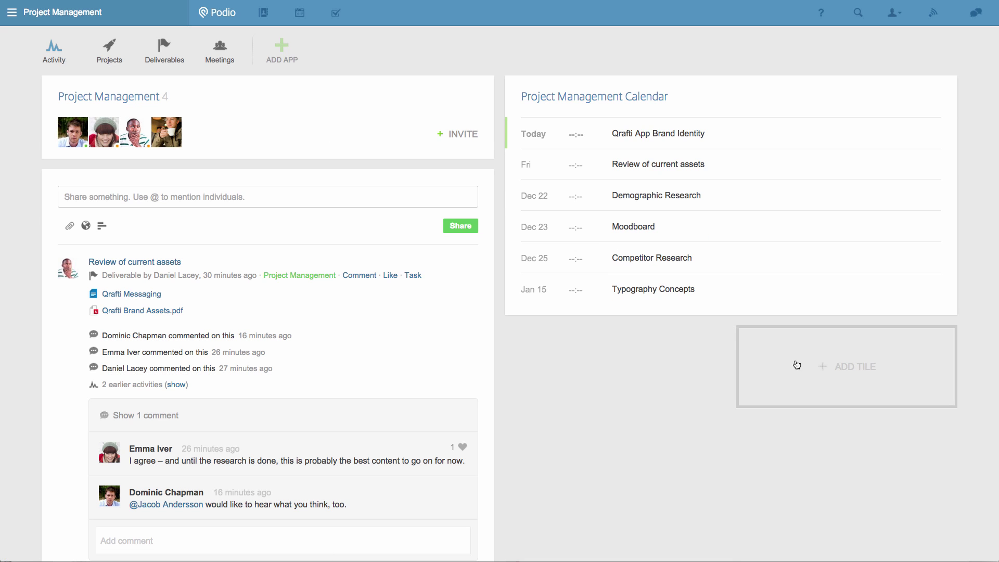
# - Add a new report tile based on the Deliverables app
pyautogui.click(814, 373)
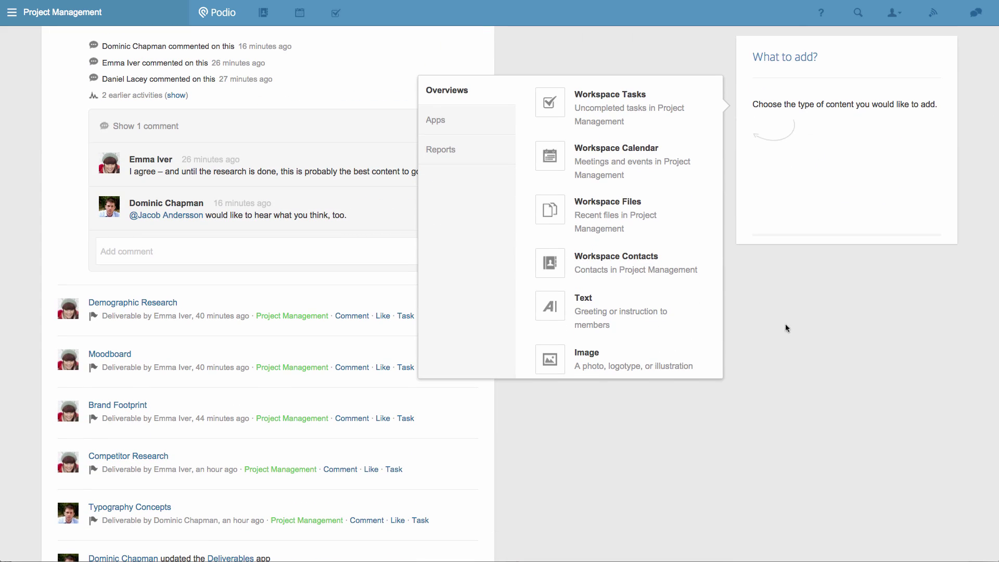
pyautogui.click(489, 155)
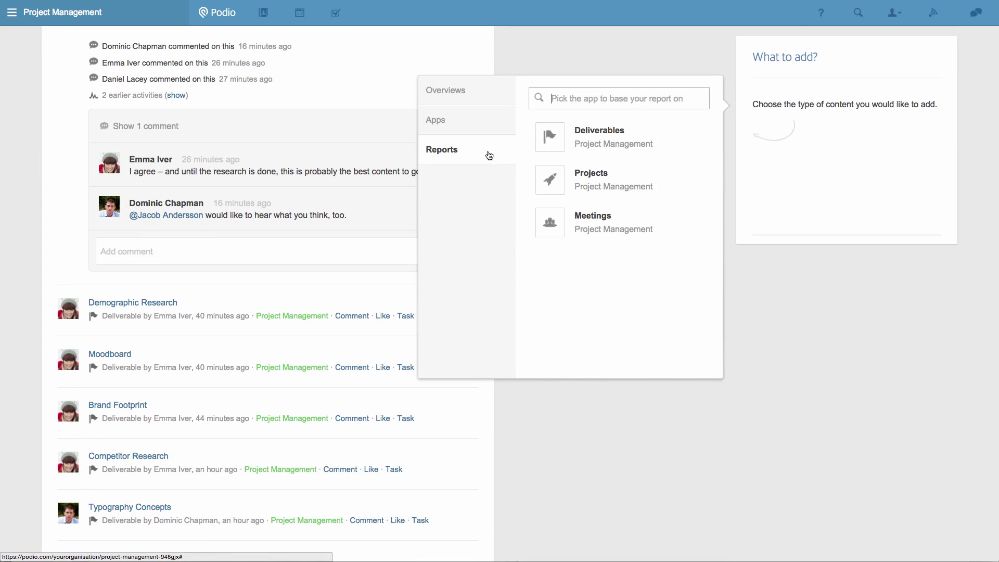
pyautogui.click(606, 154)
# - Build a Deliverables count report grouped per Owner, titled 'Deliverables by Owner', and save it
pyautogui.click(773, 132)
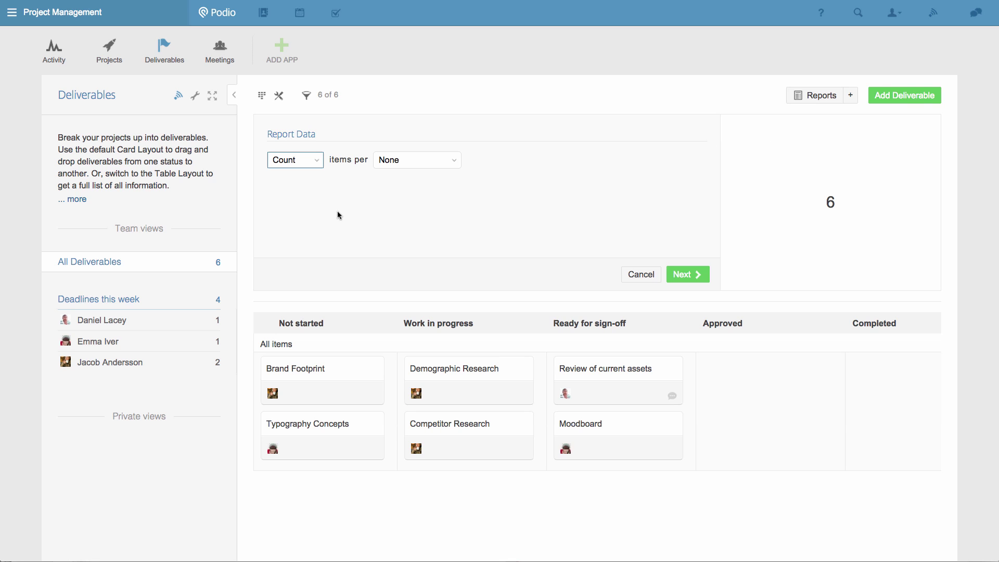
pyautogui.click(421, 162)
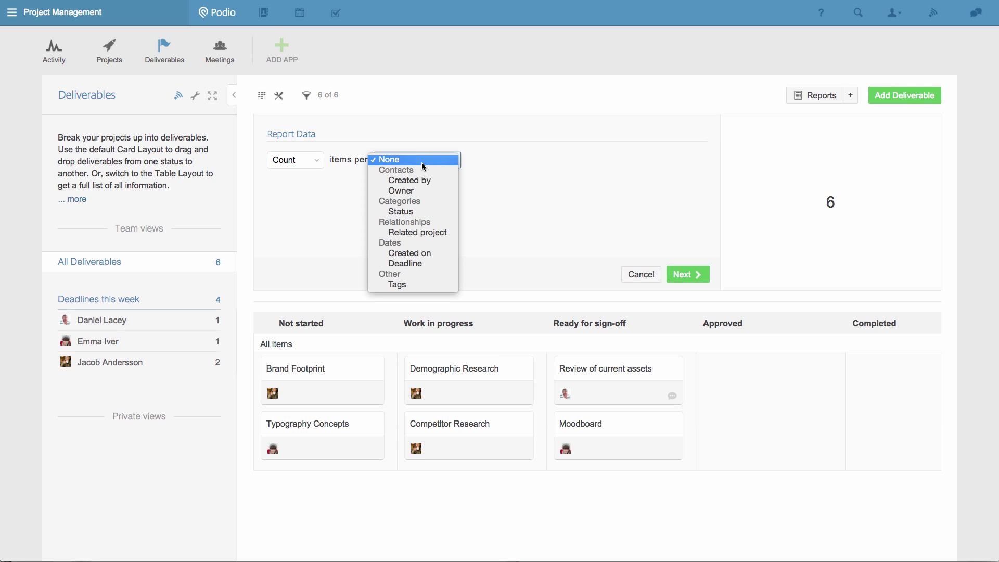
pyautogui.click(414, 189)
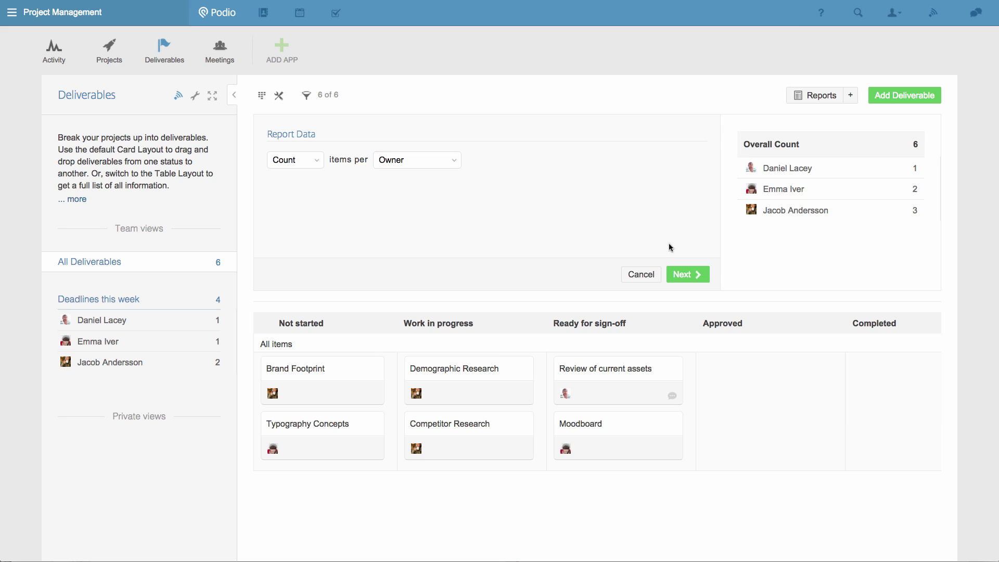
pyautogui.click(685, 274)
pyautogui.write('Deliverables by')
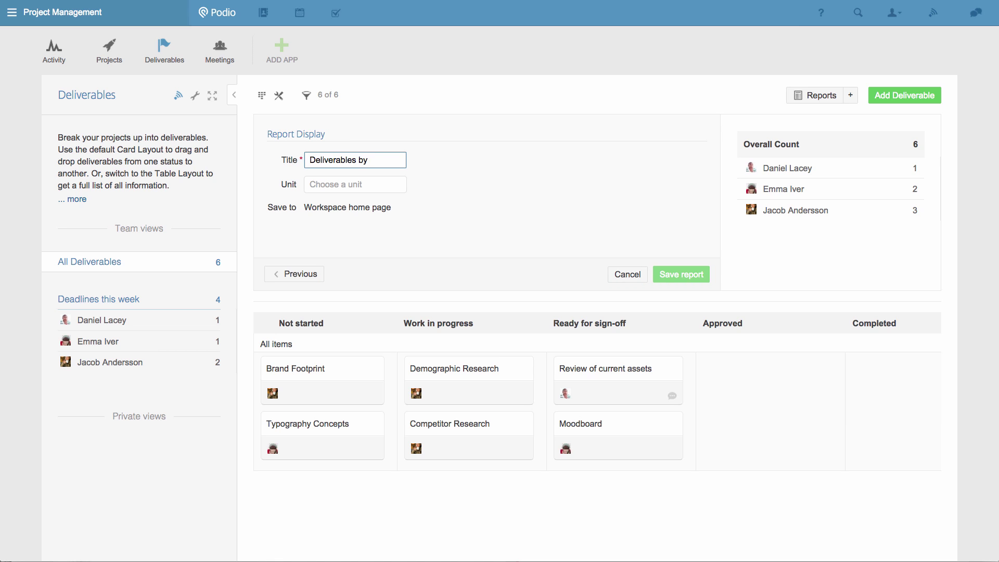
pyautogui.write(' Owner')
pyautogui.press('Tab')
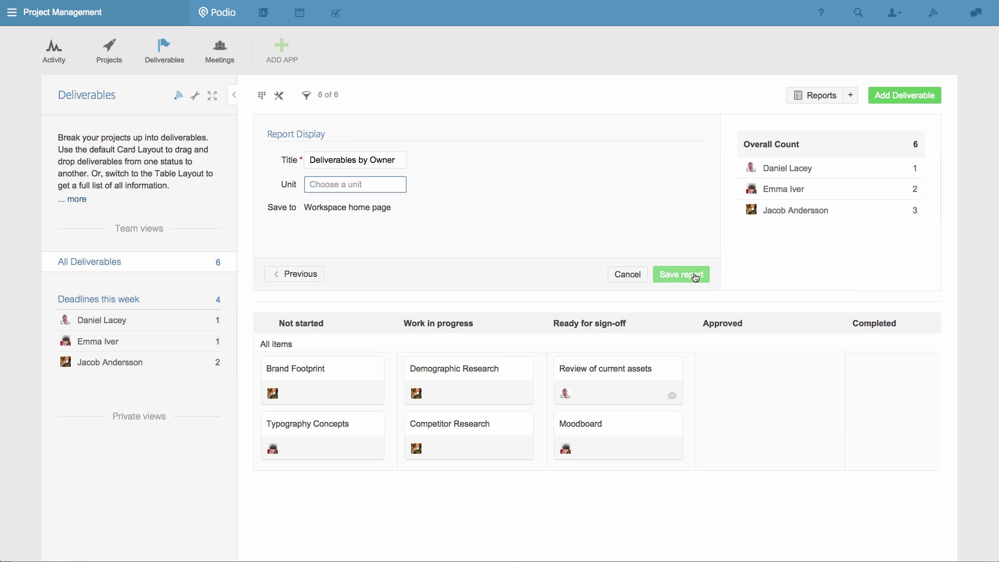
pyautogui.click(695, 276)
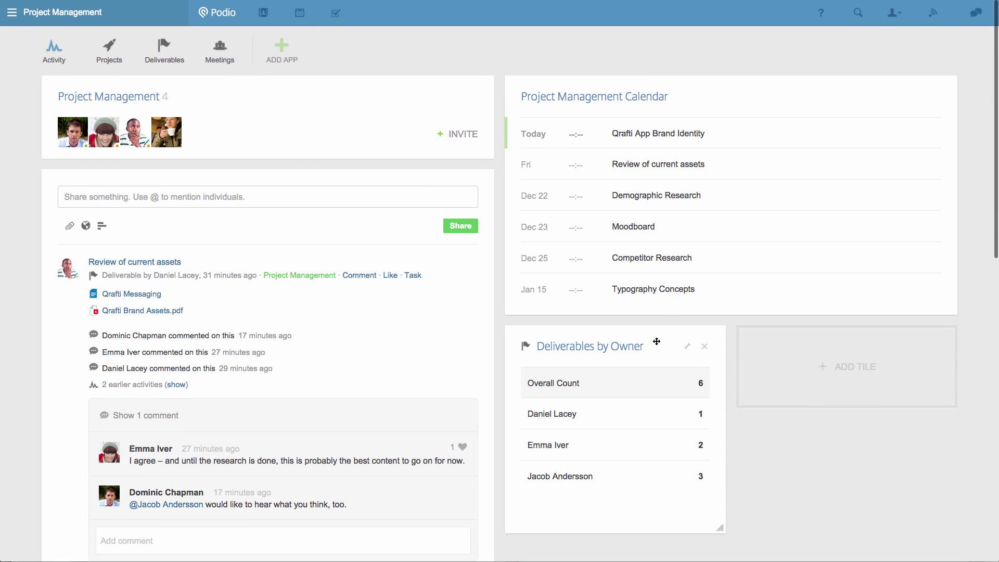
# - Move the Deliverables by Owner tile top-right, widen it to calendar width, and open one owner's deliverables
pyautogui.moveTo(657, 339); pyautogui.dragTo(658, 94)
pyautogui.moveTo(720, 278); pyautogui.dragTo(960, 276)
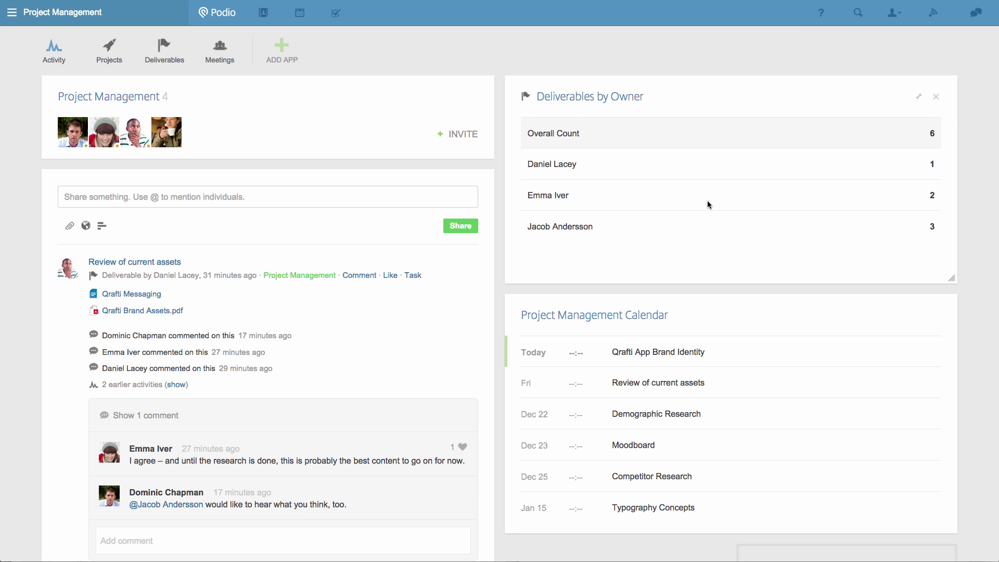
pyautogui.click(562, 201)
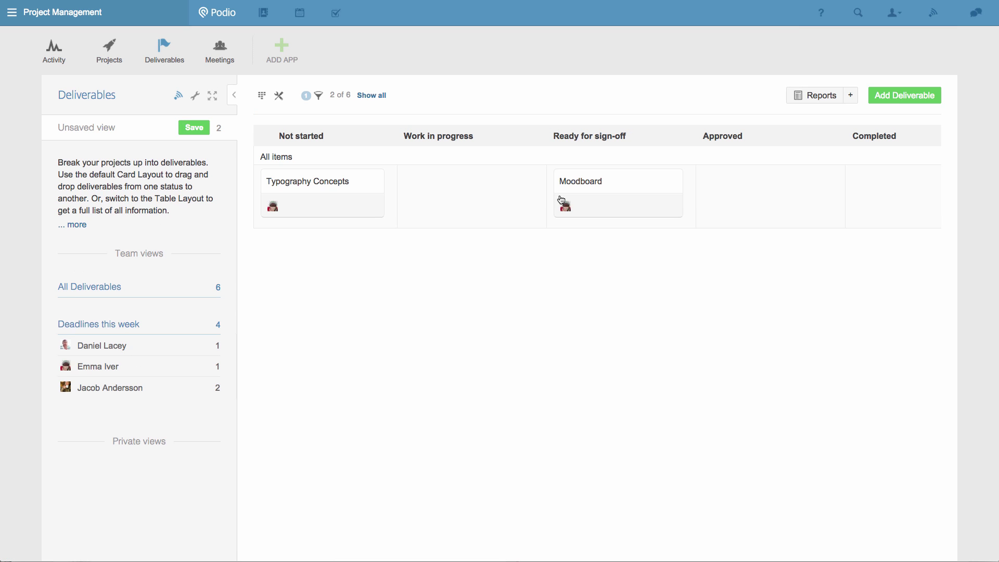